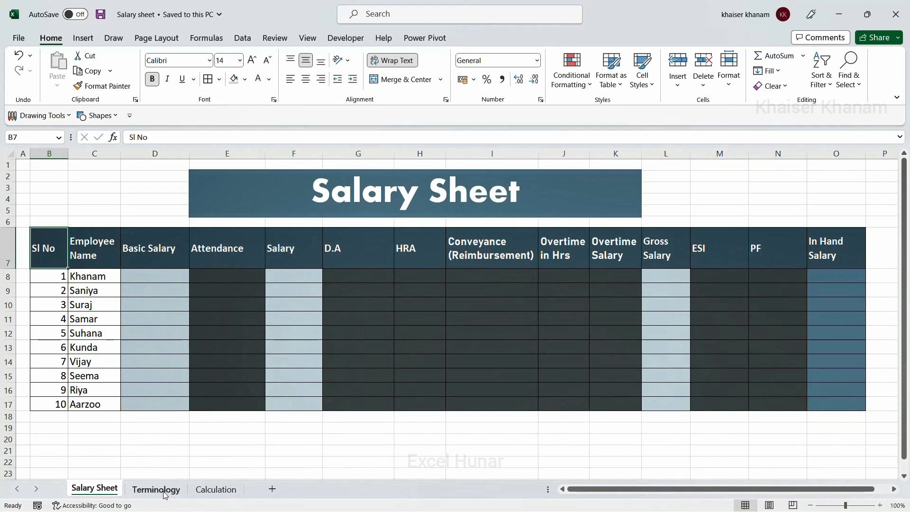
Review the Terminology and Calculation sheets, and return to the first employee's row on the Salary Sheet
click(156, 490)
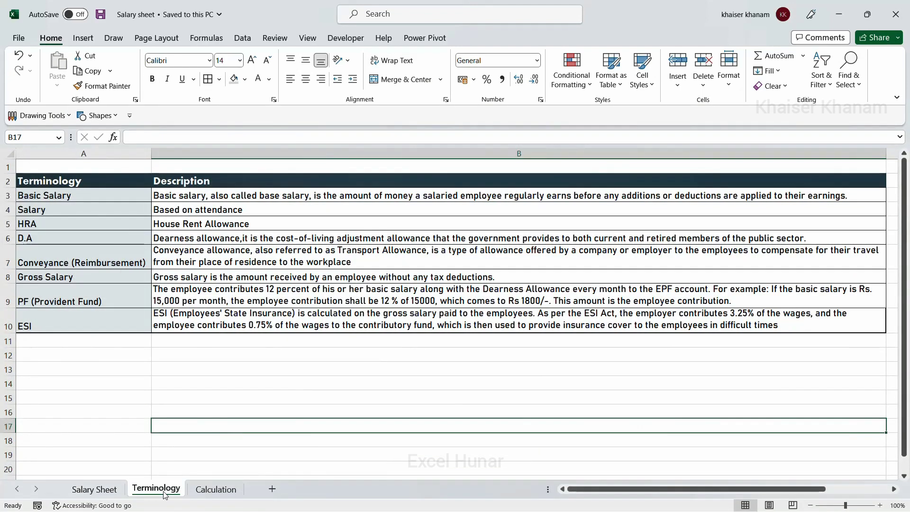
click(216, 491)
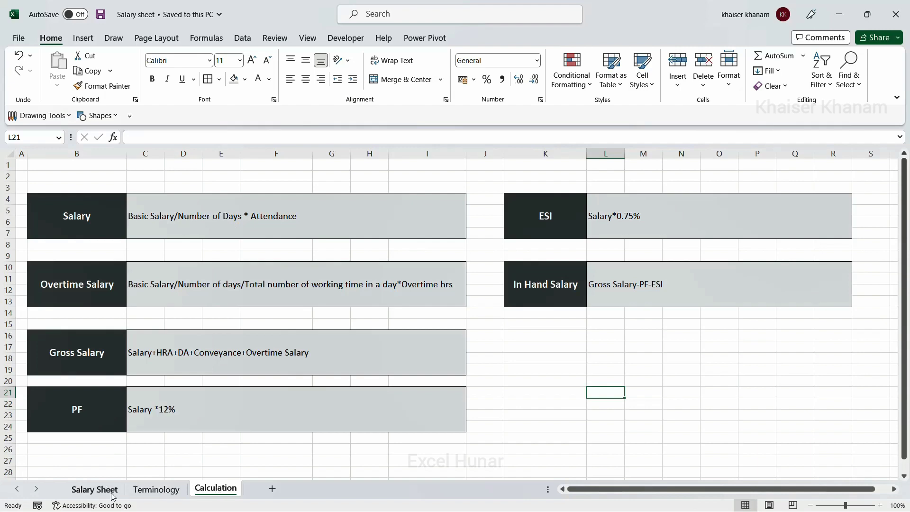
click(95, 490)
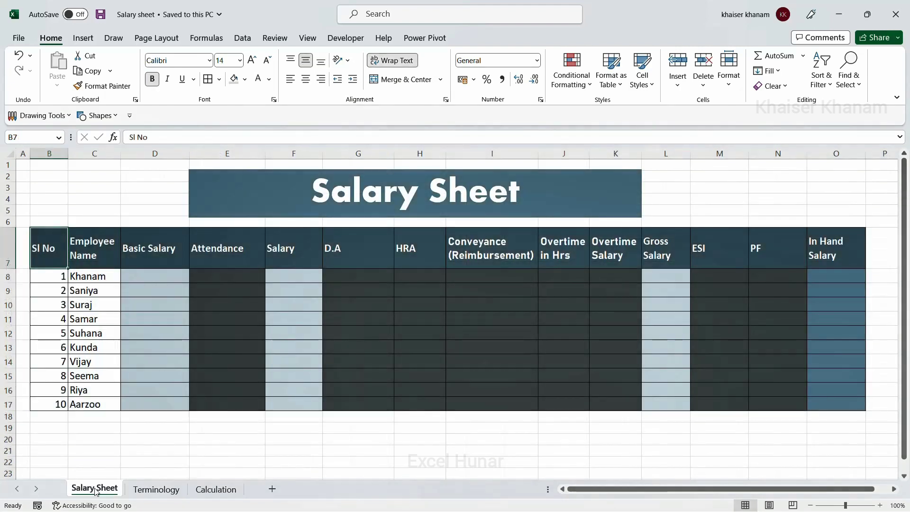
click(53, 277)
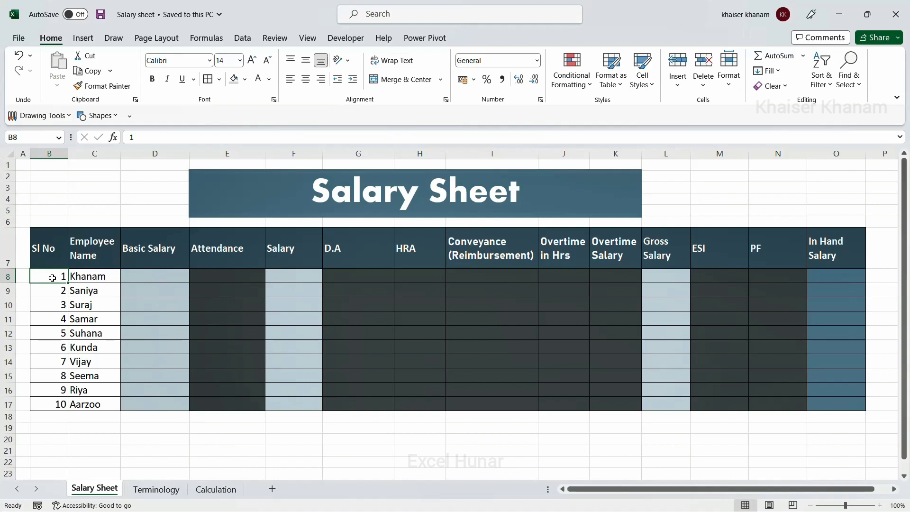
click(101, 276)
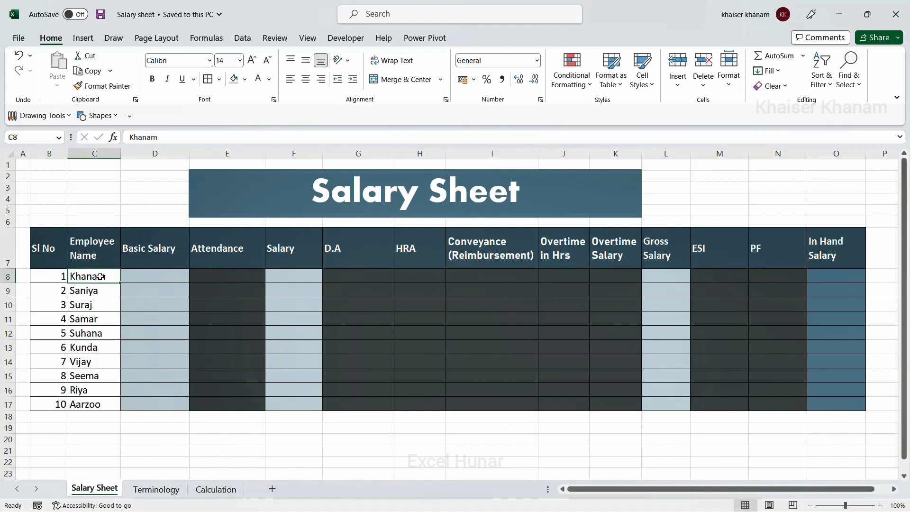
Enter basic salaries 50000, 35000 and 10000 for the first three employees in cells D8 to D10
click(131, 278)
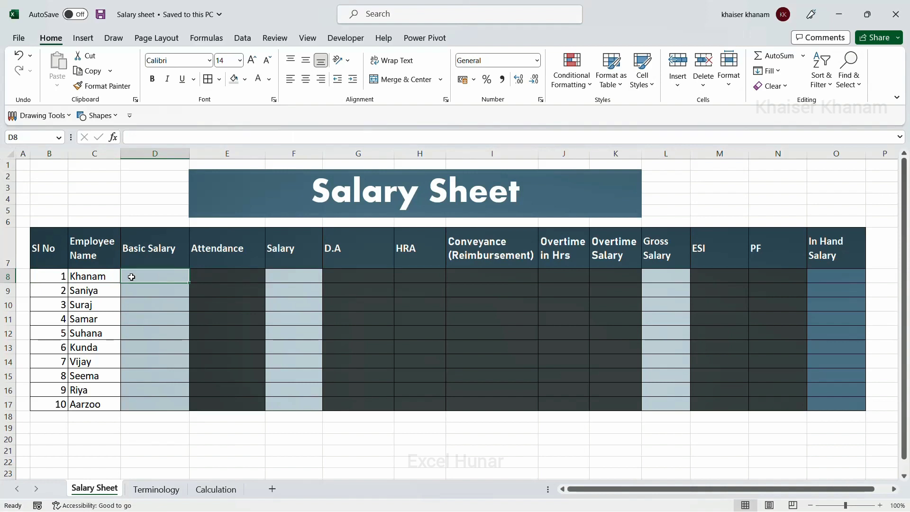
text(50000)
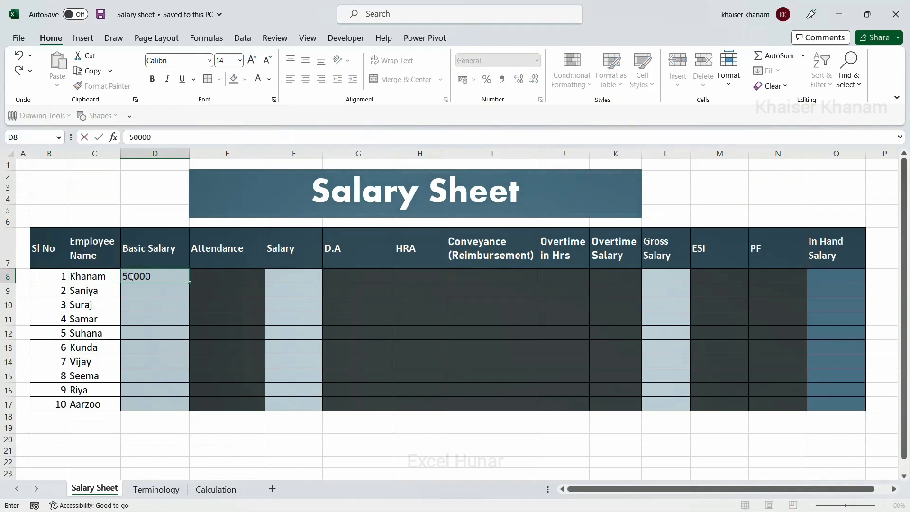
key(Return)
text(35000)
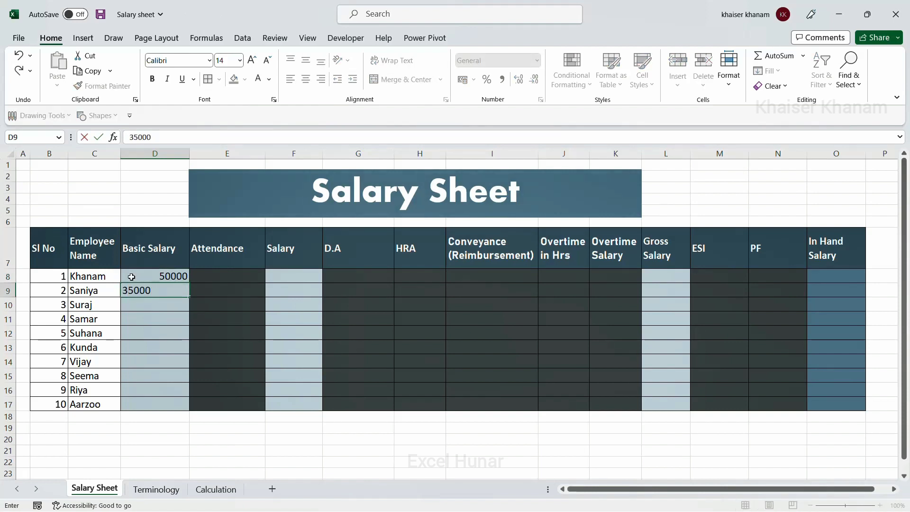
key(Return)
text(1)
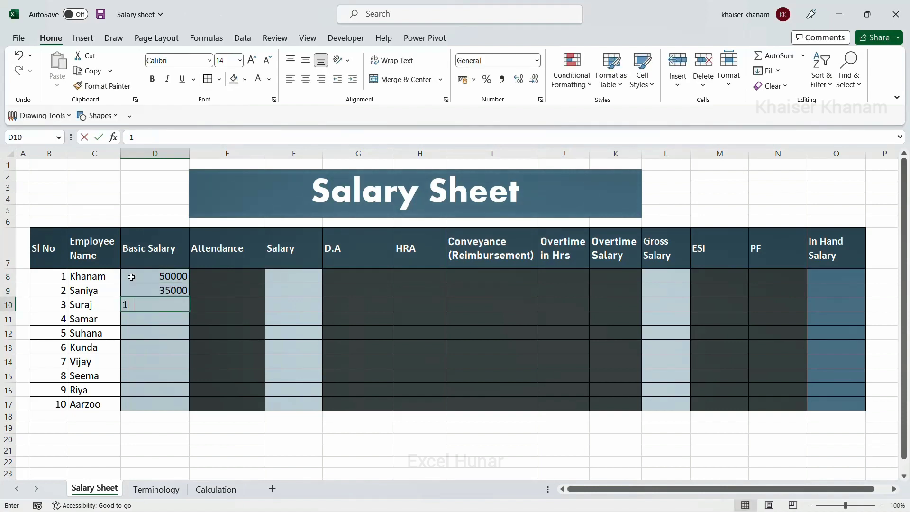
text(0000)
key(Return)
Enter basic salaries 15000, 20000 and 34000 for employees 4 to 6 in cells D11 to D13
text(15000)
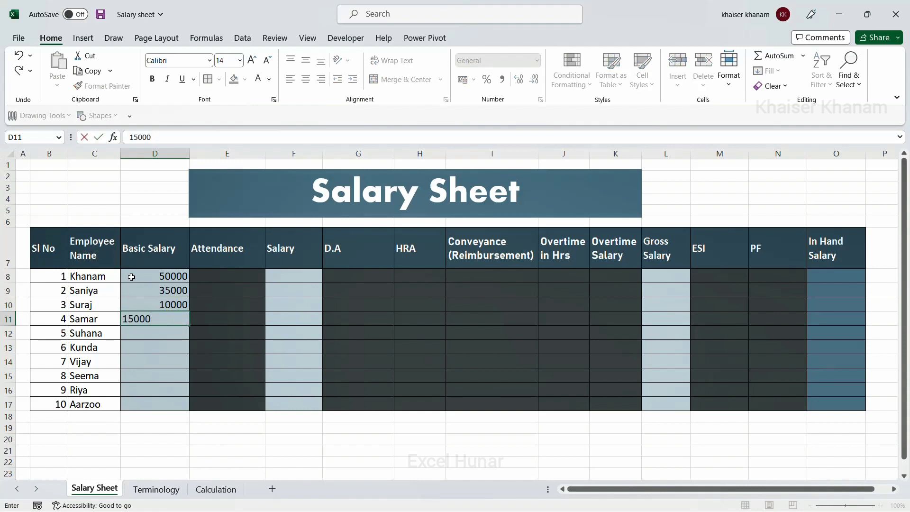
key(Return)
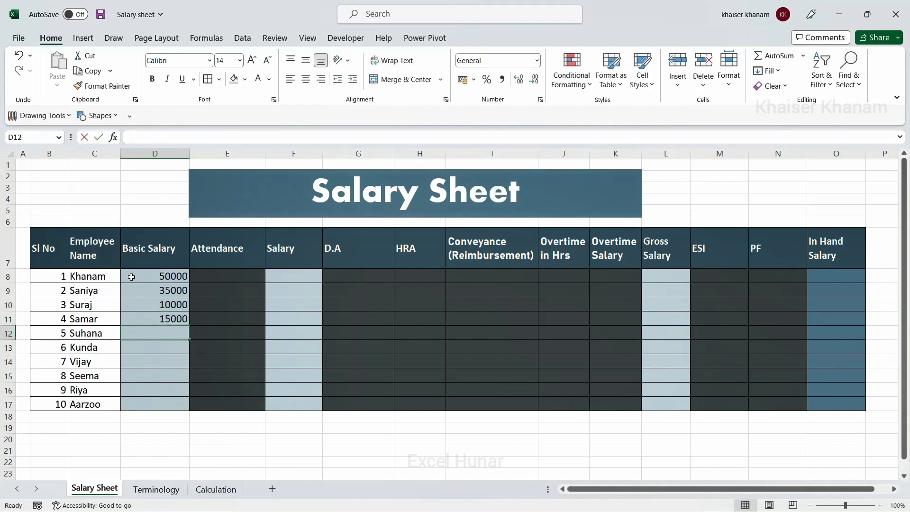
text(20000)
key(Return)
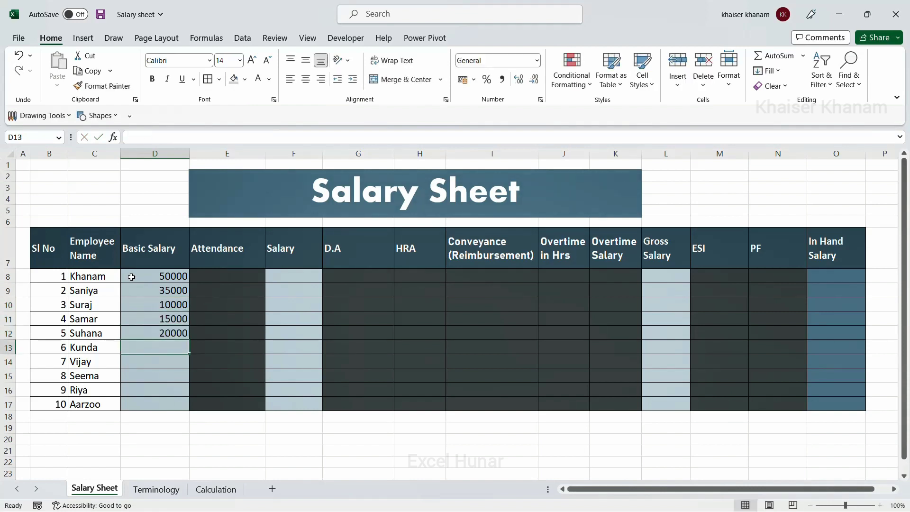
text(3400)
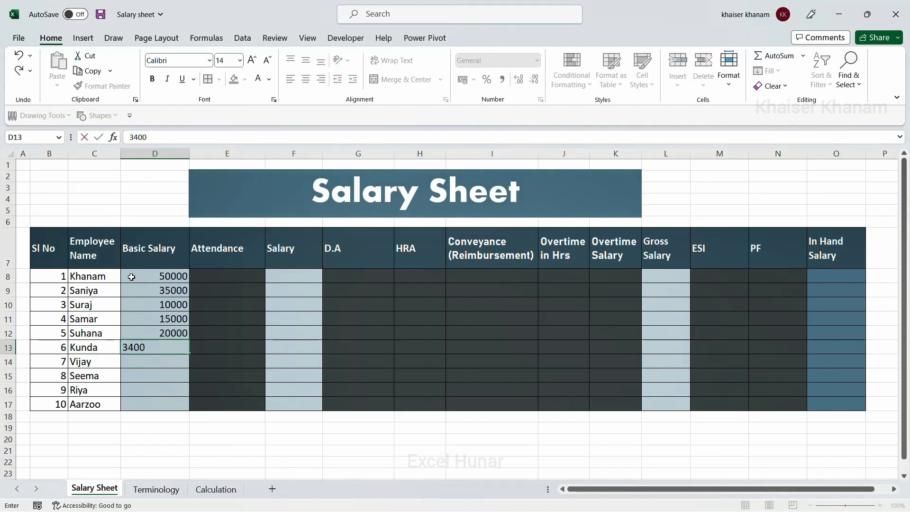
text(00)
key(BackSpace)
key(Return)
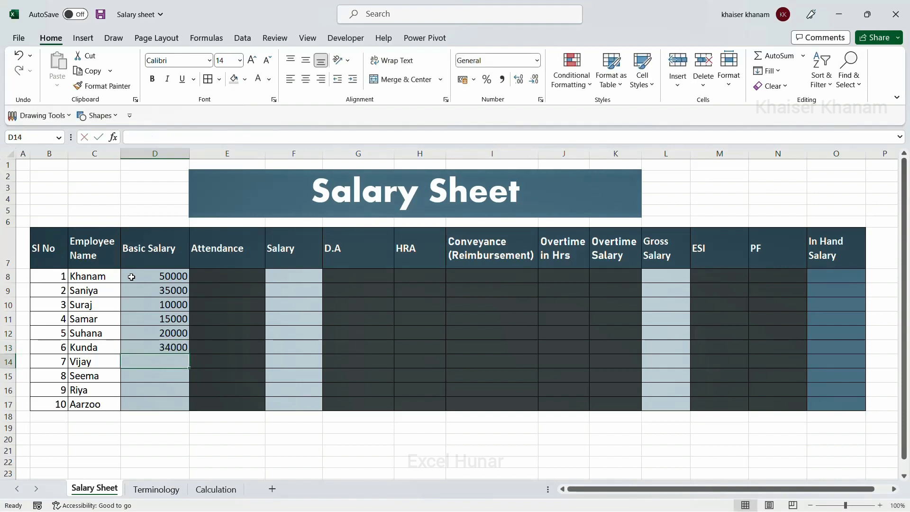
Enter basic salaries 9000, 16000, 45000 and 32000 for employees 7 to 10 in cells D14 to D17
text(9000)
key(Return)
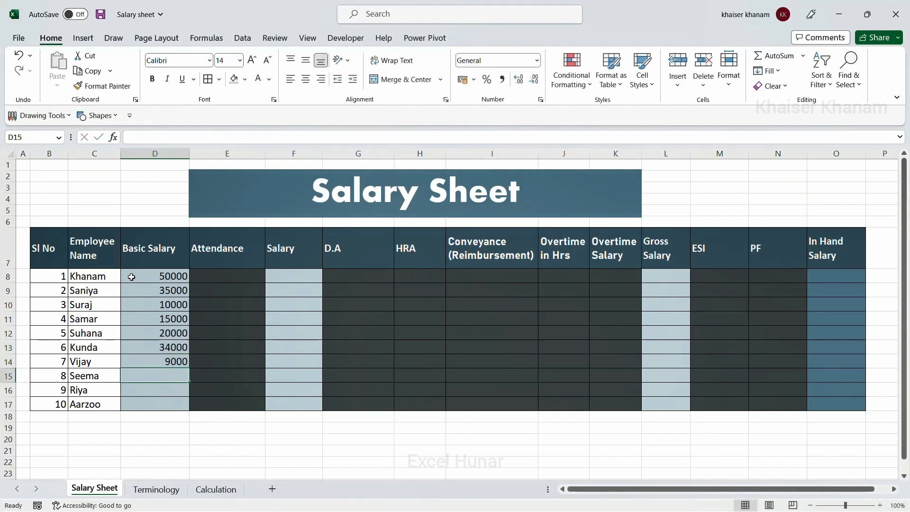
text(160000)
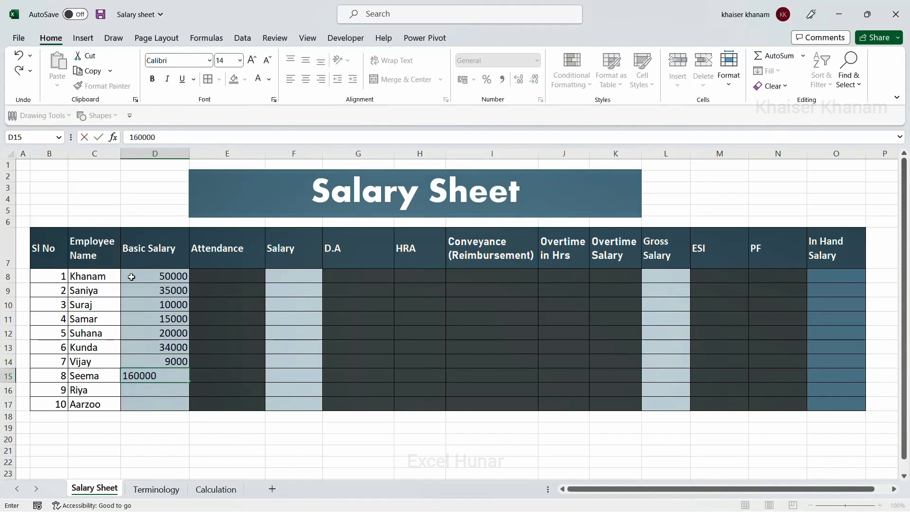
key(BackSpace)
key(Return)
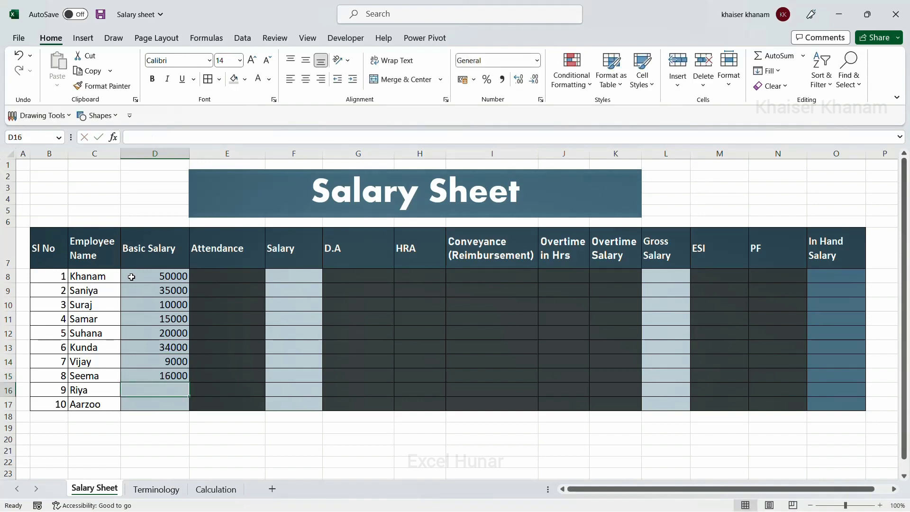
text(45000)
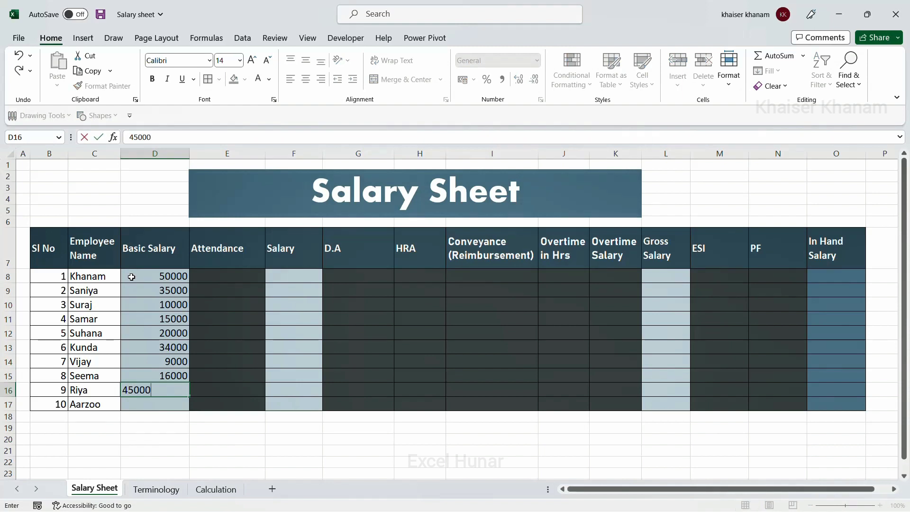
key(Return)
text(32000)
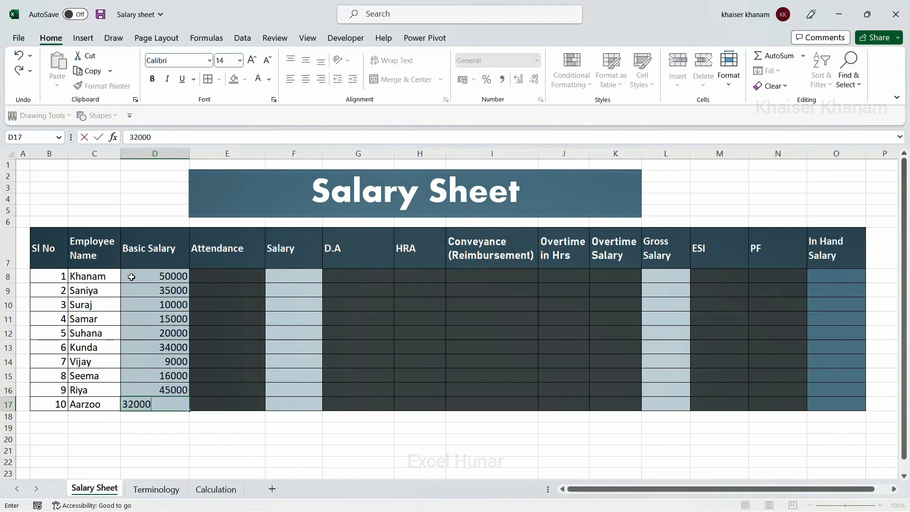
click(155, 441)
Consult the Terminology sheet, and enter attendance 22, 23 and 24 in cells E8 to E10 of the Salary Sheet
click(157, 490)
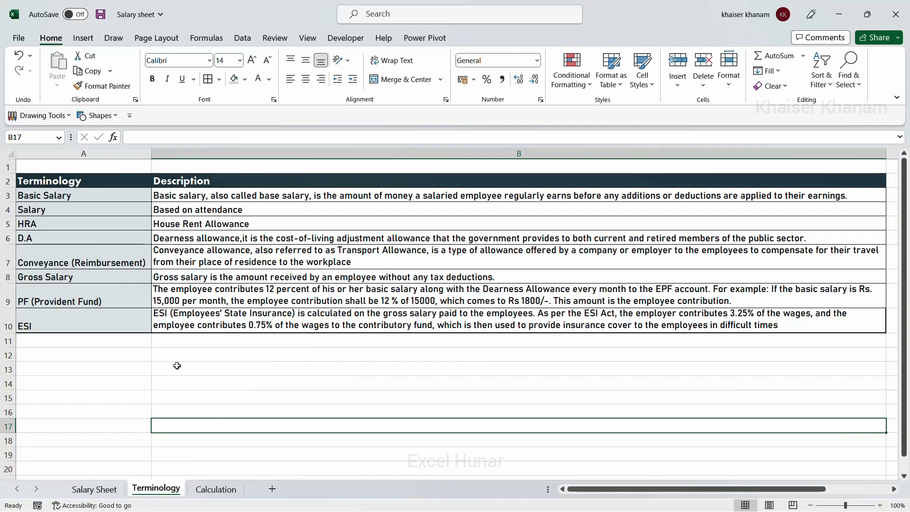
click(96, 489)
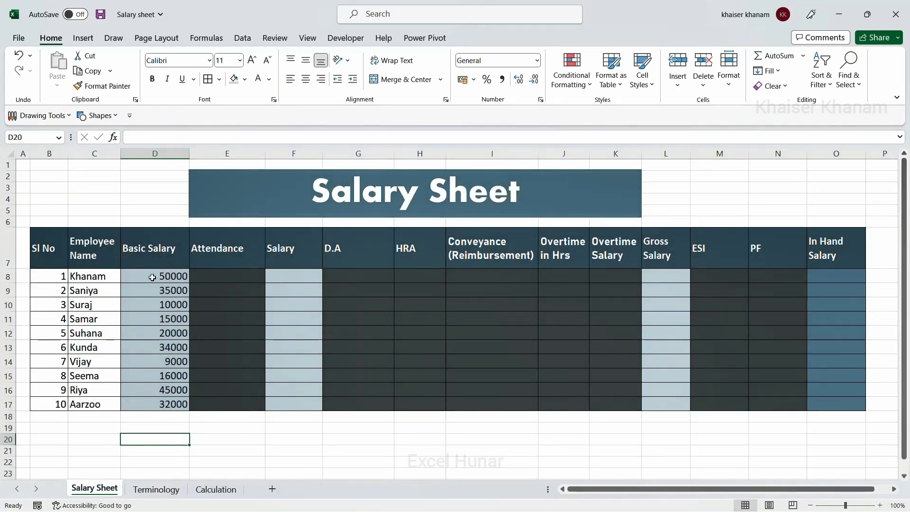
click(208, 276)
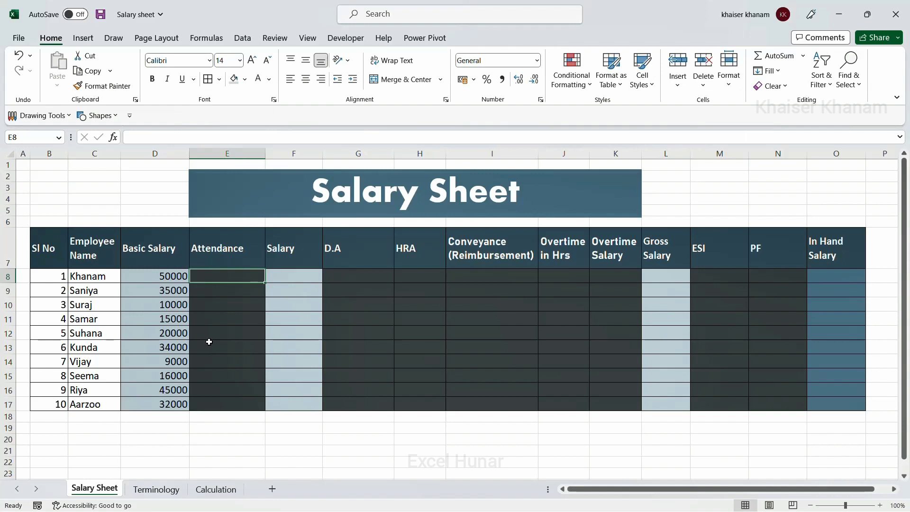
text(22)
key(Return)
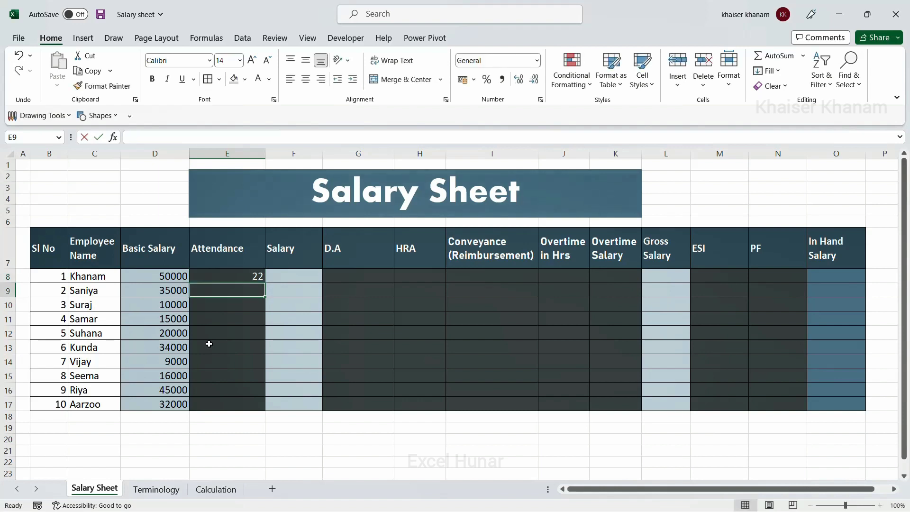
text(23)
key(Return)
text(24)
key(Return)
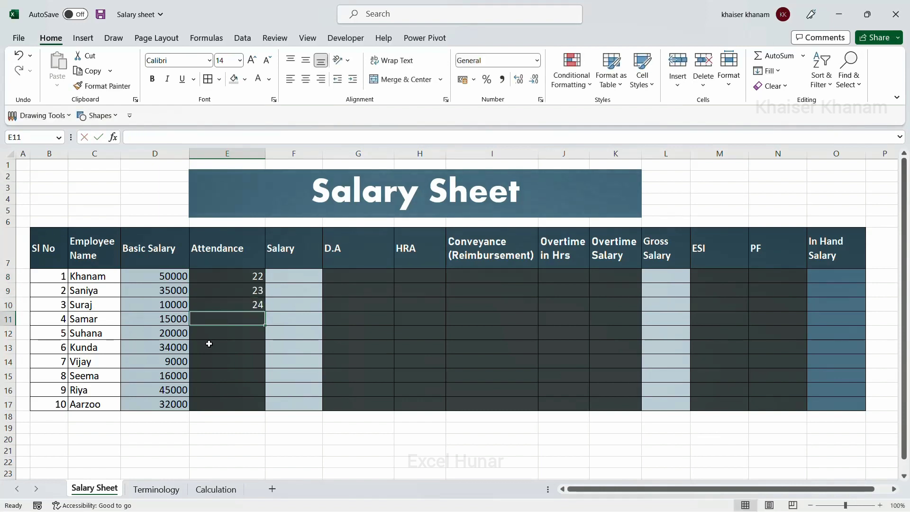
Enter attendance 12, 15 and 11 for employees 4 to 6 in cells E11 to E13
text(12)
key(Return)
text(5)
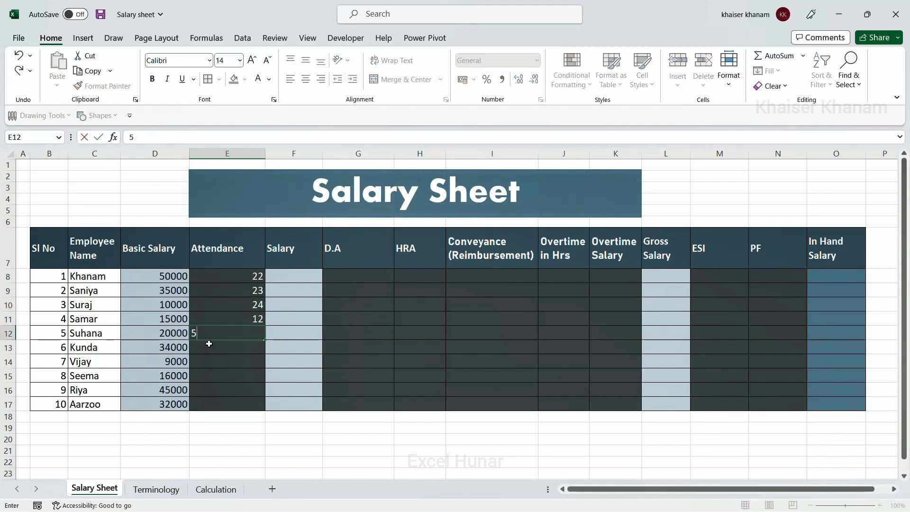
key(BackSpace)
text(15)
key(Return)
text(11)
key(Return)
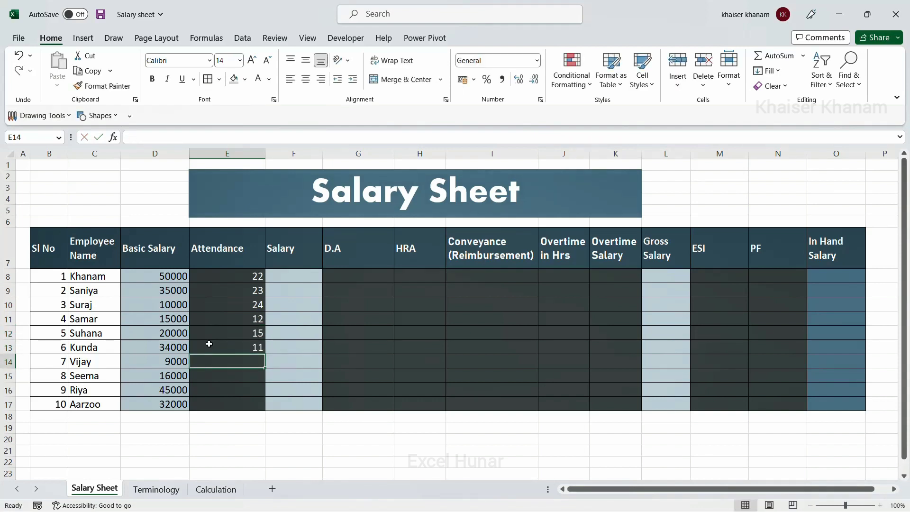
Enter attendance 18, 25, 21 and 19 for employees 7 to 10 in cells E14 to E17
text(18)
key(Return)
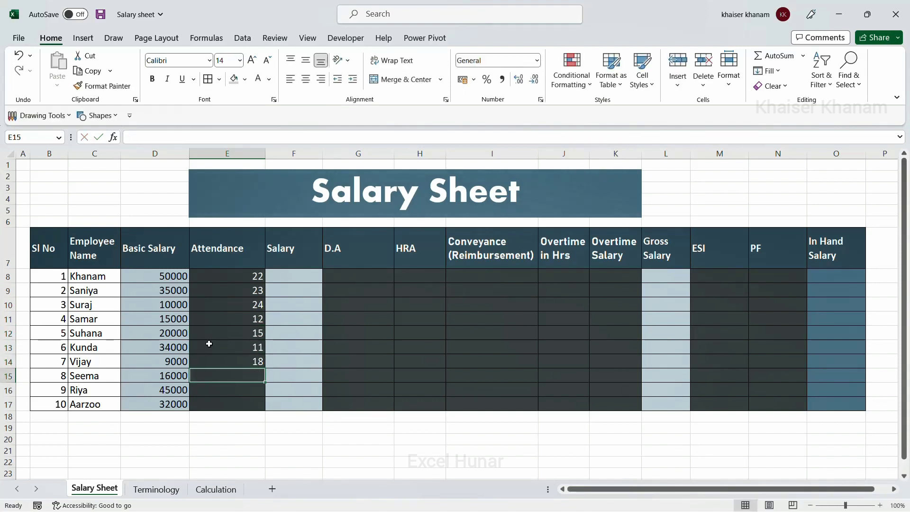
text(25)
key(Return)
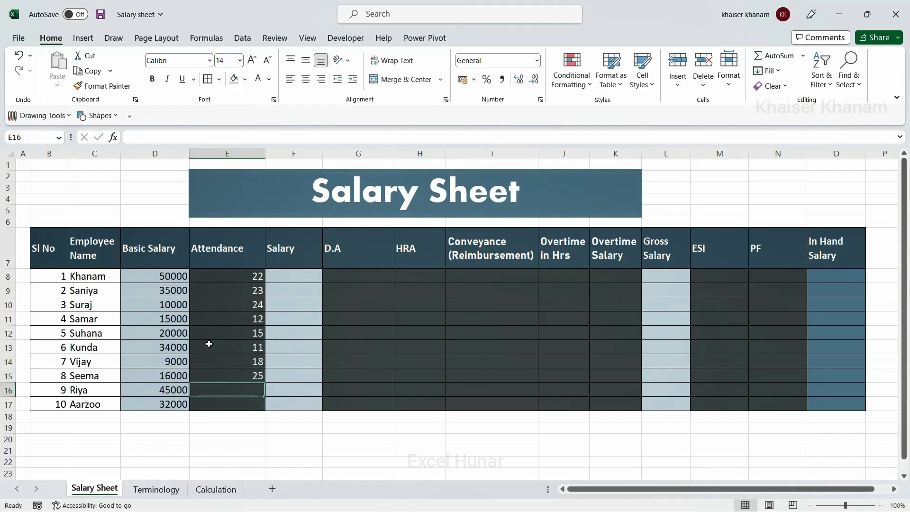
text(21)
key(Return)
text(1)
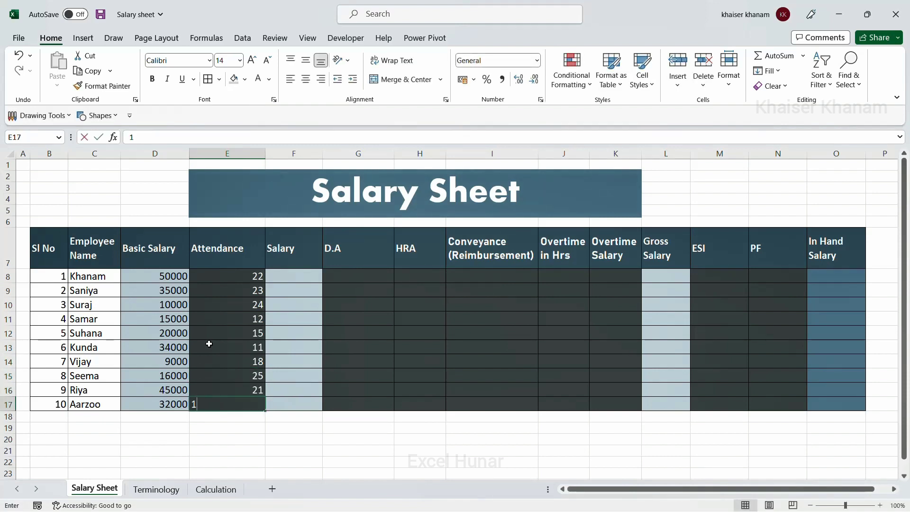
text(9)
key(Return)
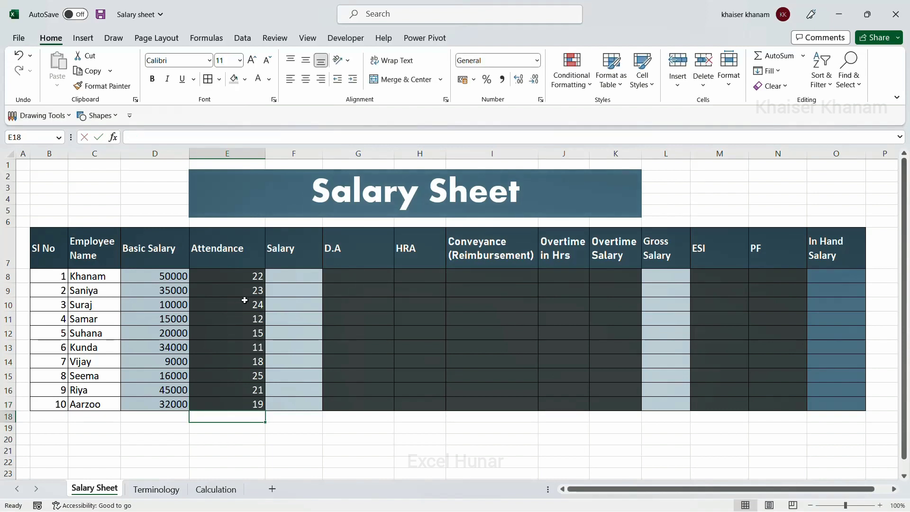
Check the description of Salary on the Terminology sheet, and return to the first Salary cell, F8, on the Salary Sheet
click(251, 274)
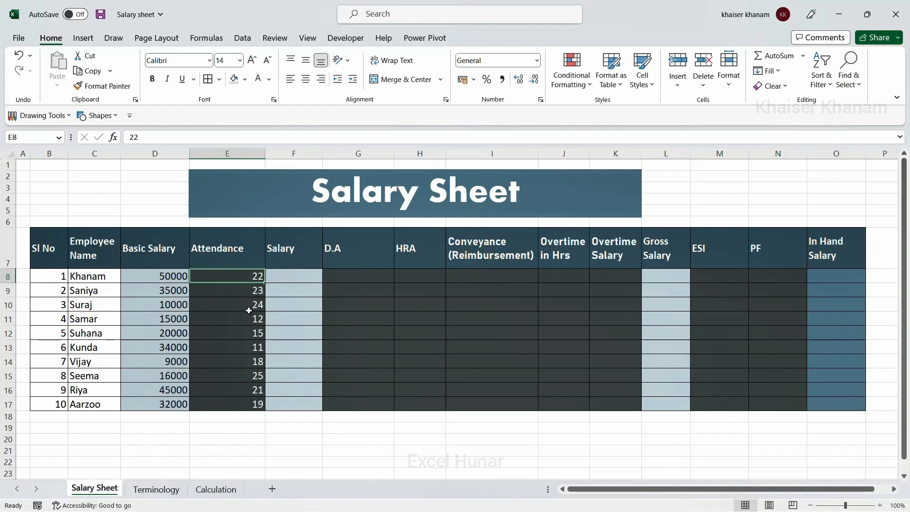
click(288, 276)
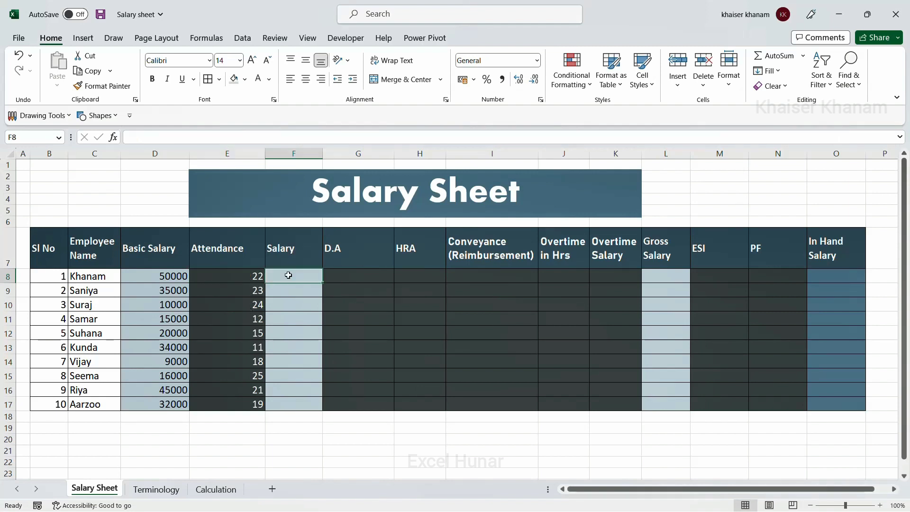
click(178, 496)
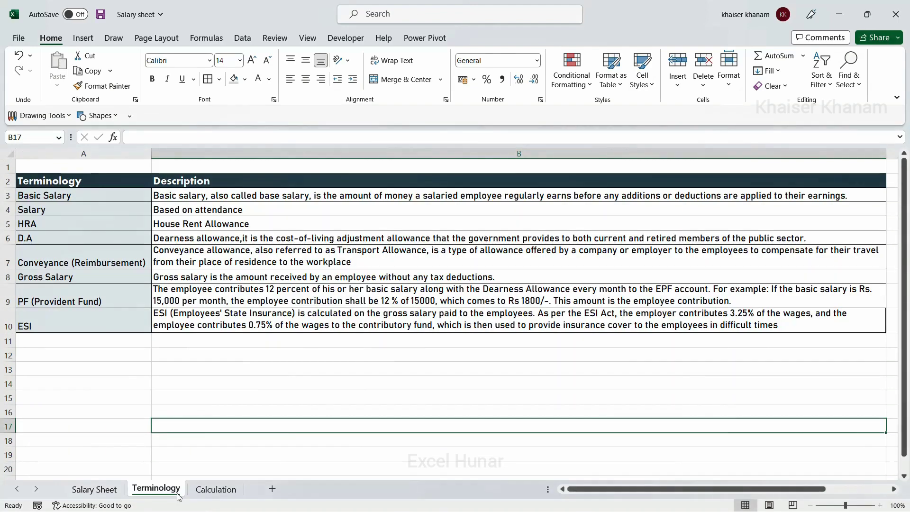
click(191, 212)
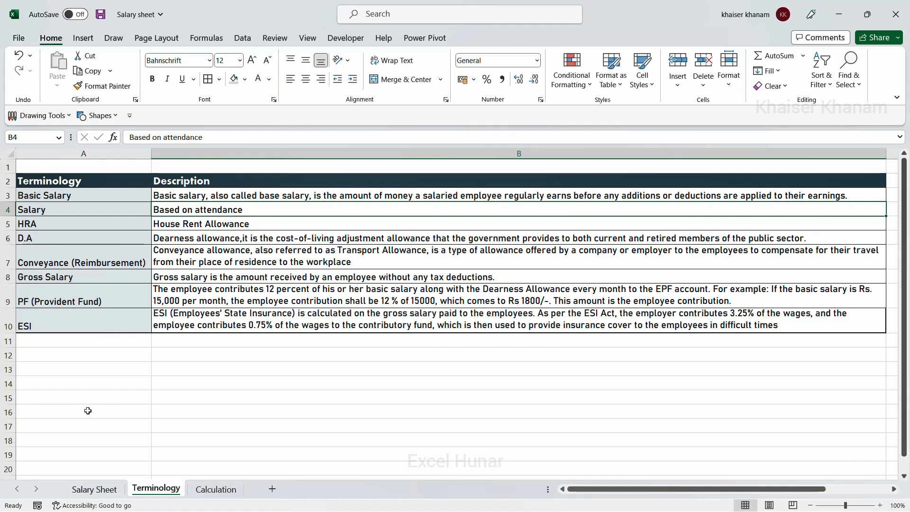
click(95, 490)
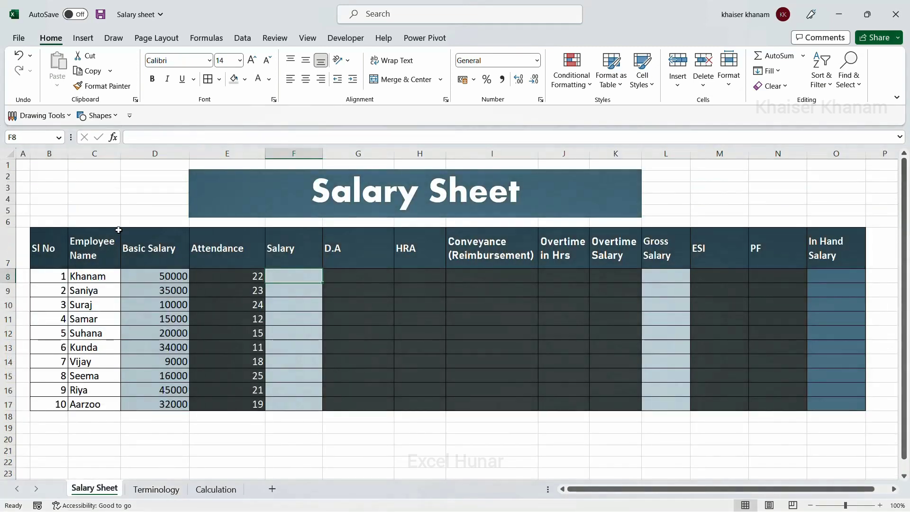
Review the Basic Salary, Attendance and Salary columns, and consult the Salary formula on the Calculation sheet
click(140, 242)
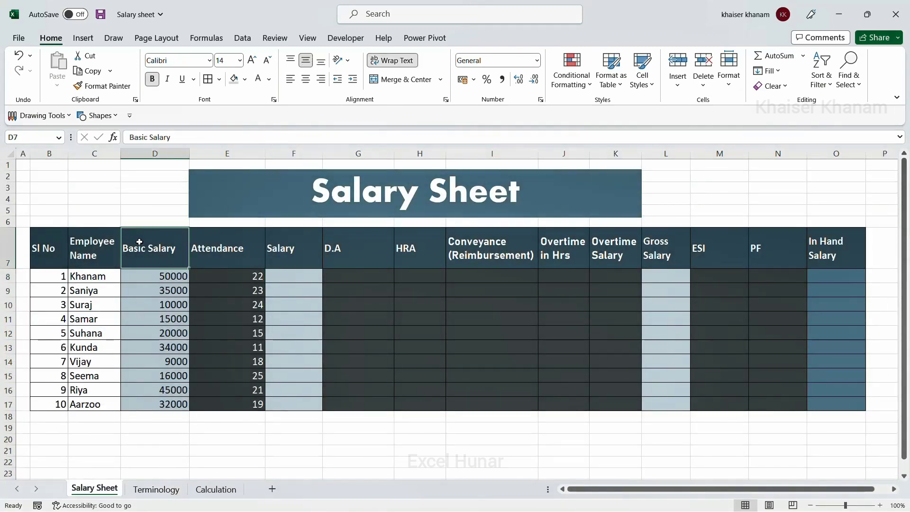
click(220, 260)
click(279, 271)
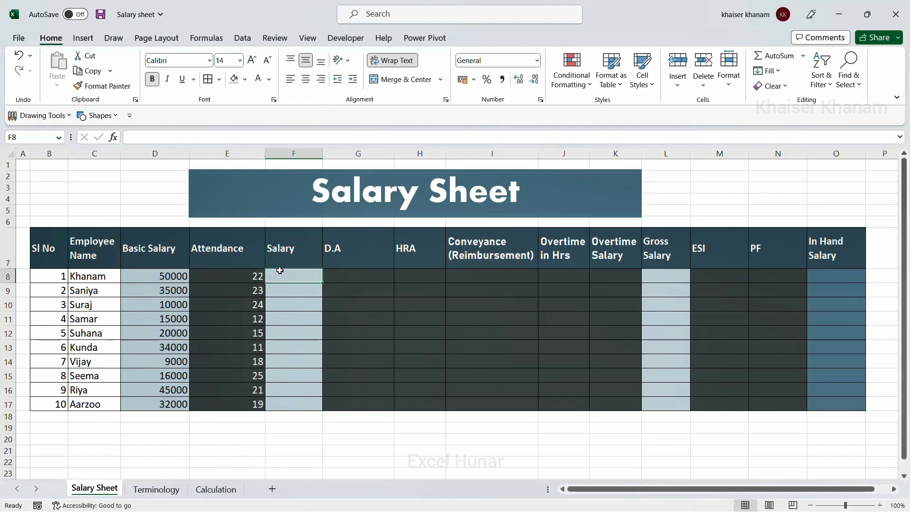
click(207, 489)
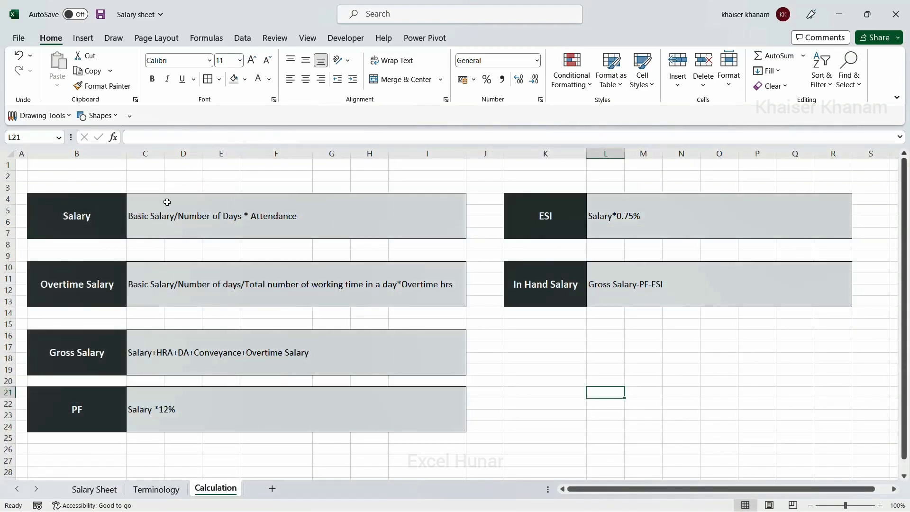
click(97, 212)
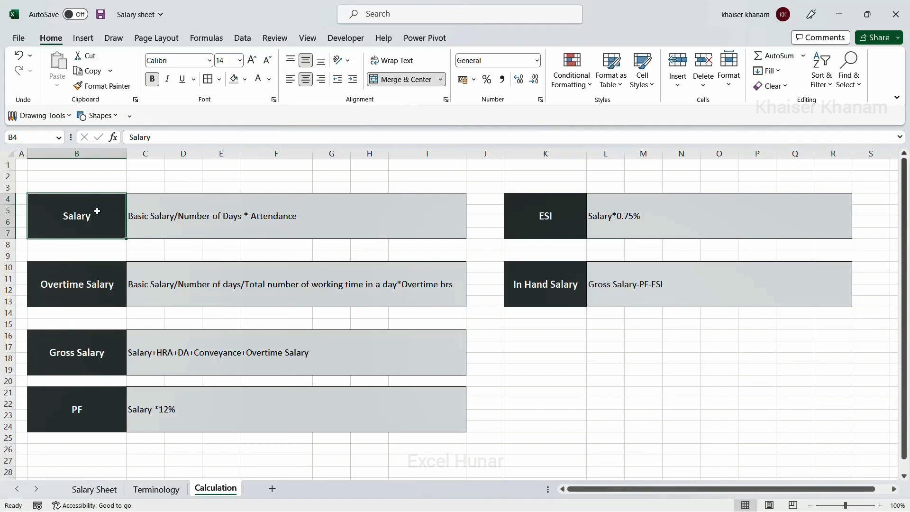
click(154, 217)
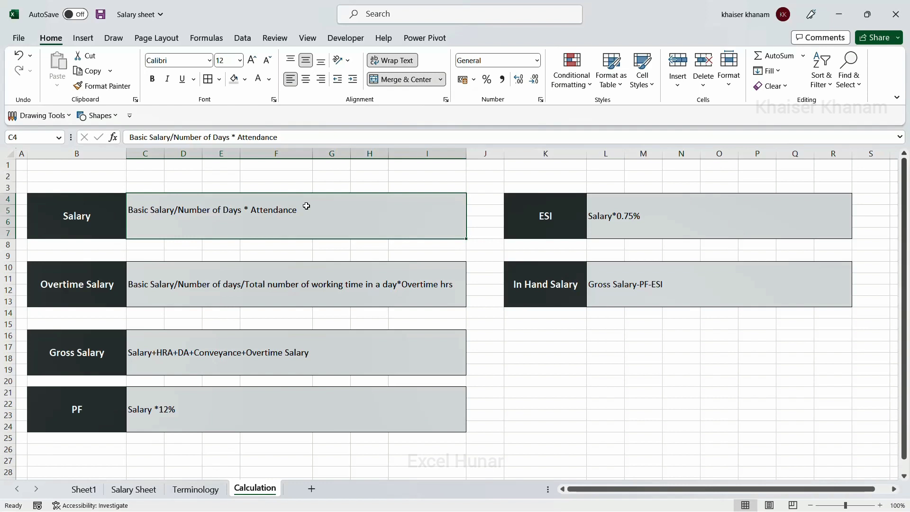
Add the alternative formula "Basic Salry *Attendance/Number of Days" as a second line in the Salary description, C4, on the Calculation sheet
double_click(306, 205)
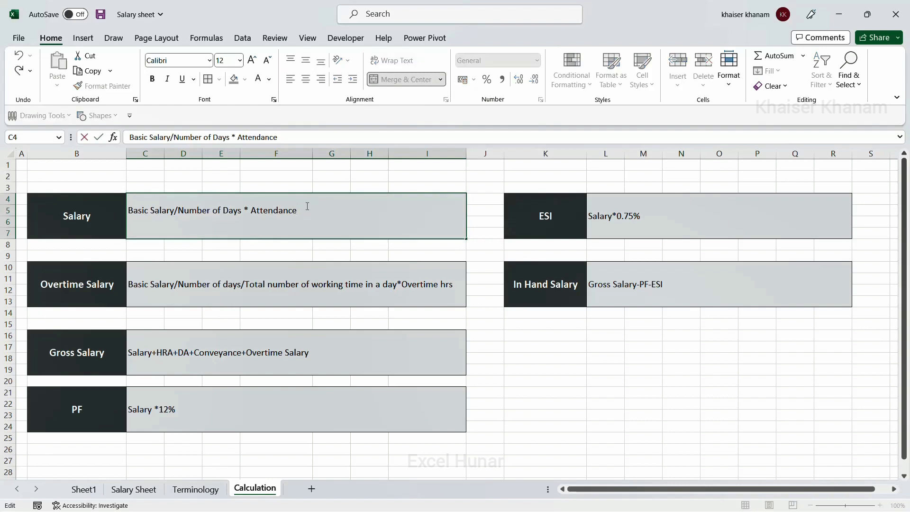
key(alt+Return)
text(Bais)
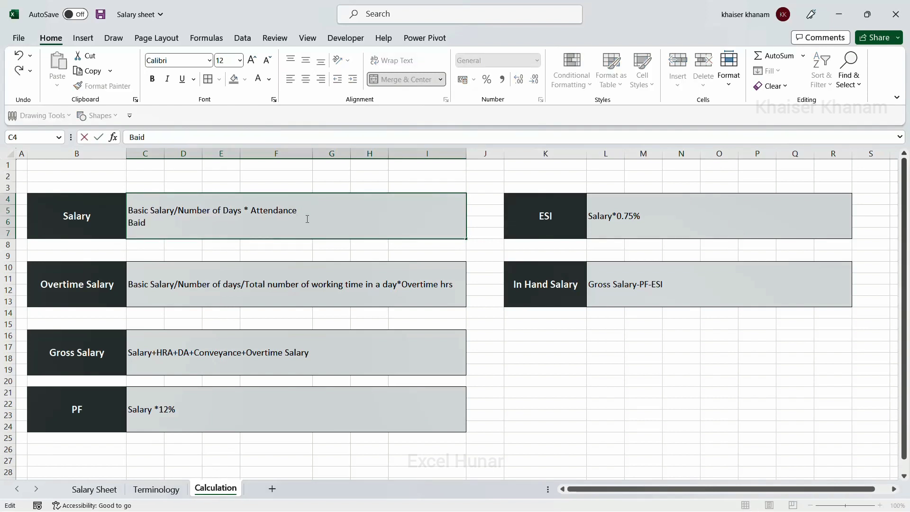
key(BackSpace)
key(BackSpace)
text(sic Salry *Atten)
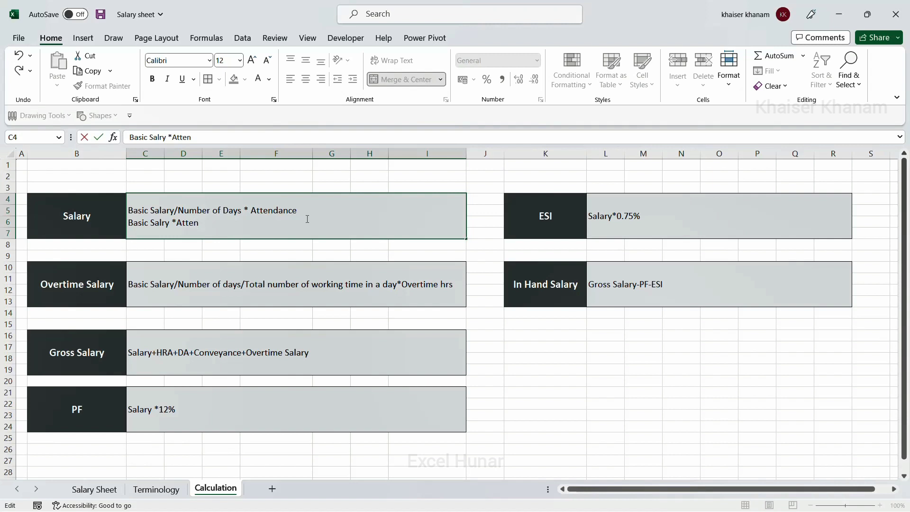
text(dance/Number of Days)
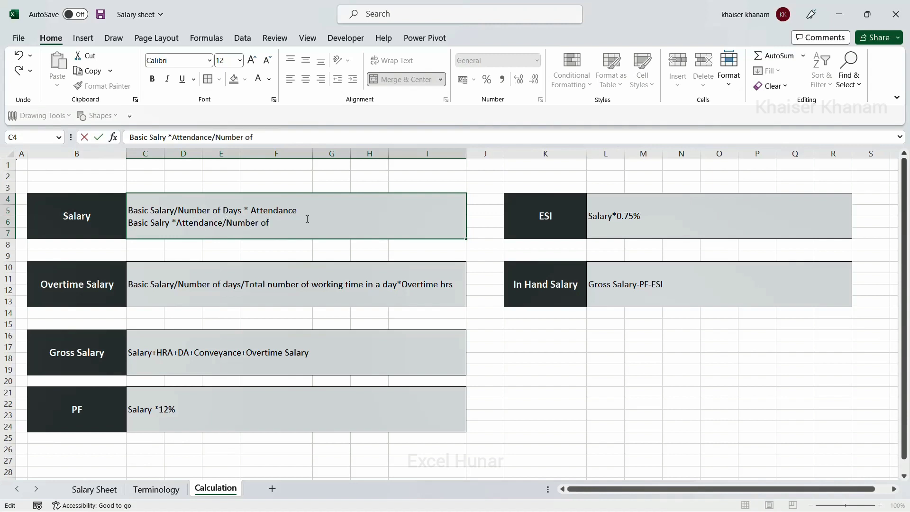
click(214, 181)
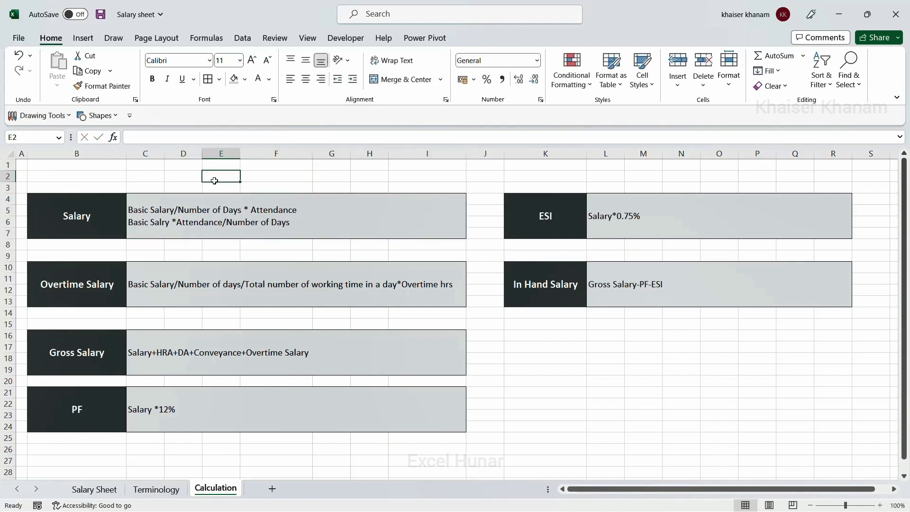
click(205, 203)
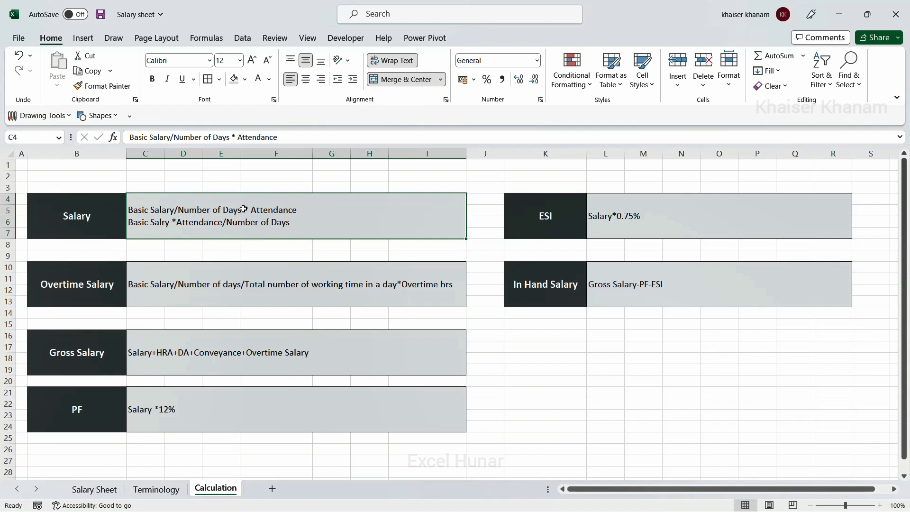
Return to the Salary Sheet and enter the daily salary formula =D8/31 in cell F8
key(ctrl+Page_Up)
key(ctrl+Page_Up)
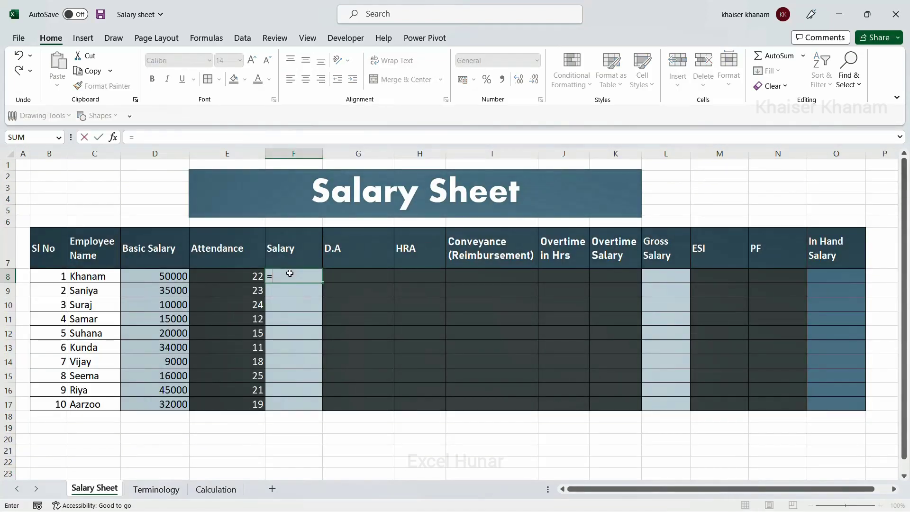
click(169, 279)
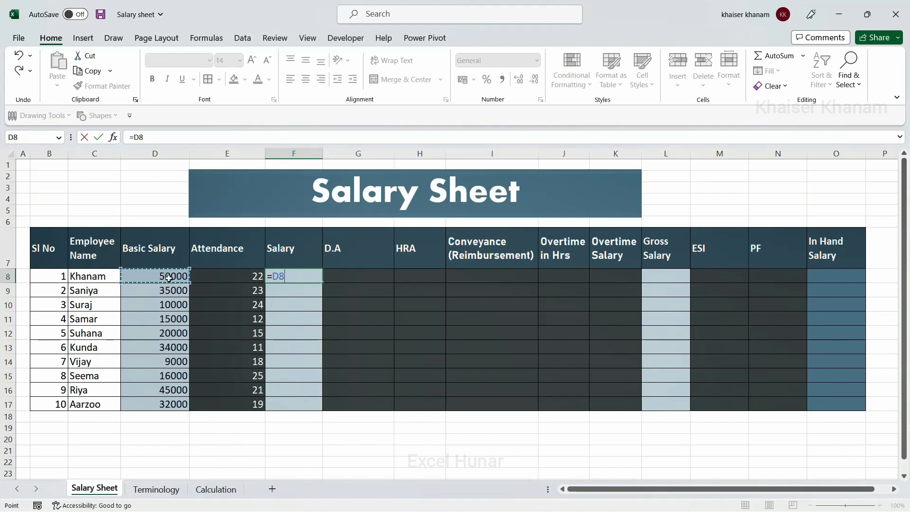
text(/31)
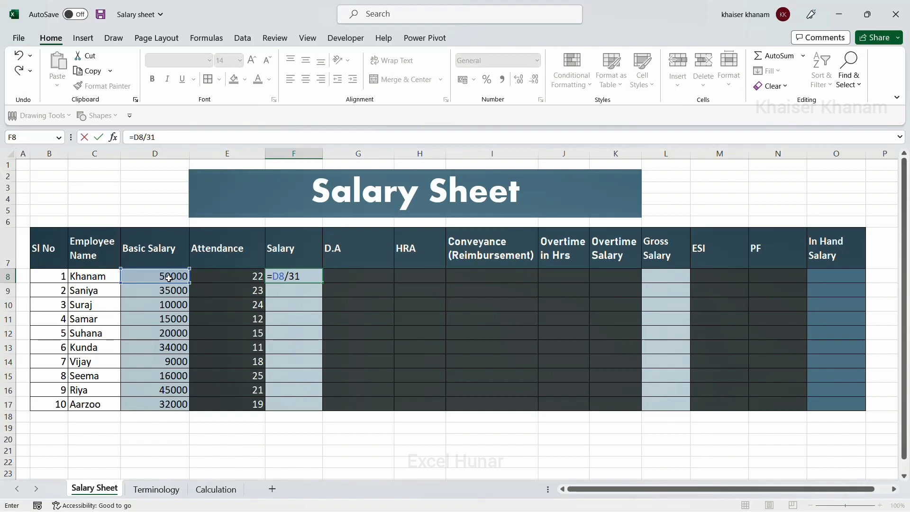
text(*)
key(BackSpace)
key(Return)
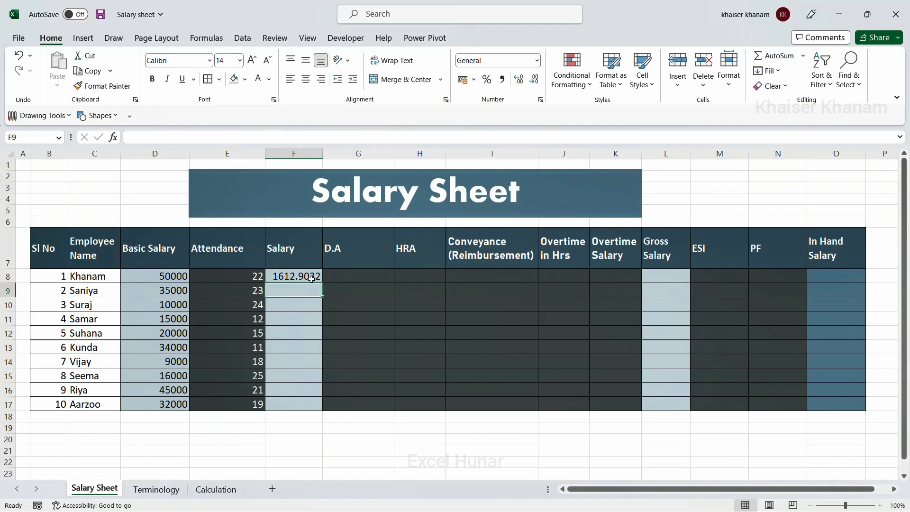
Extend the salary formula in F8 to =D8/31*E8 and fill it down to F17
click(305, 276)
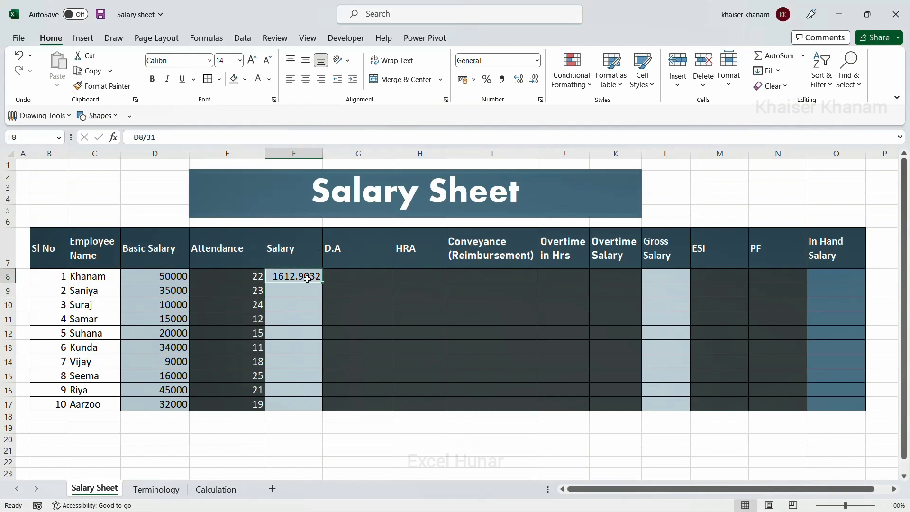
double_click(307, 279)
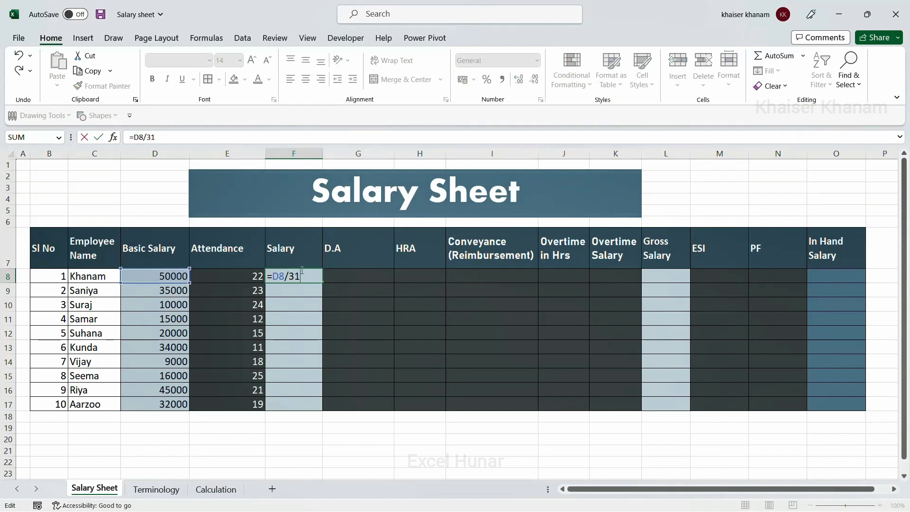
text(*)
click(246, 276)
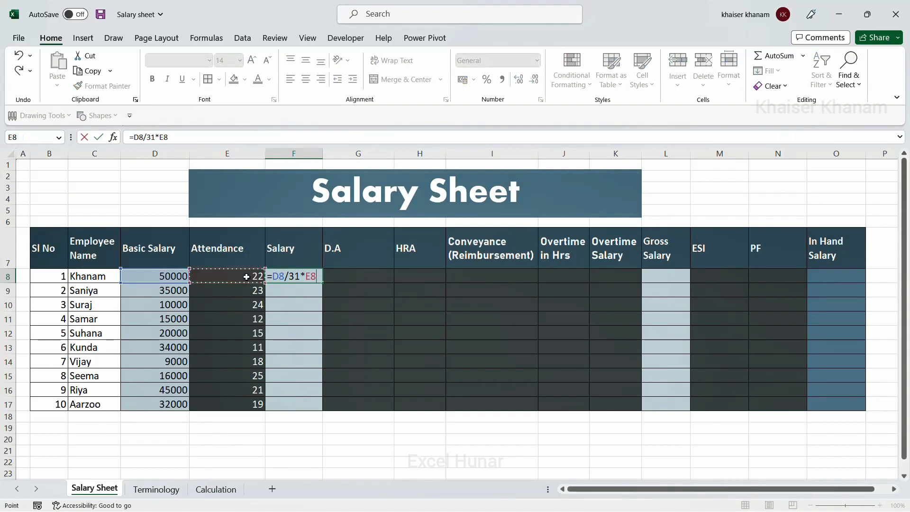
key(Return)
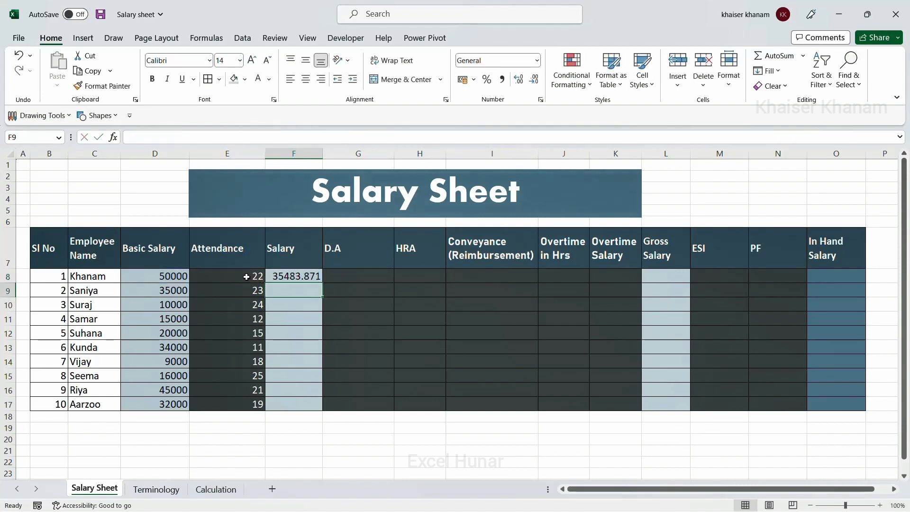
click(286, 275)
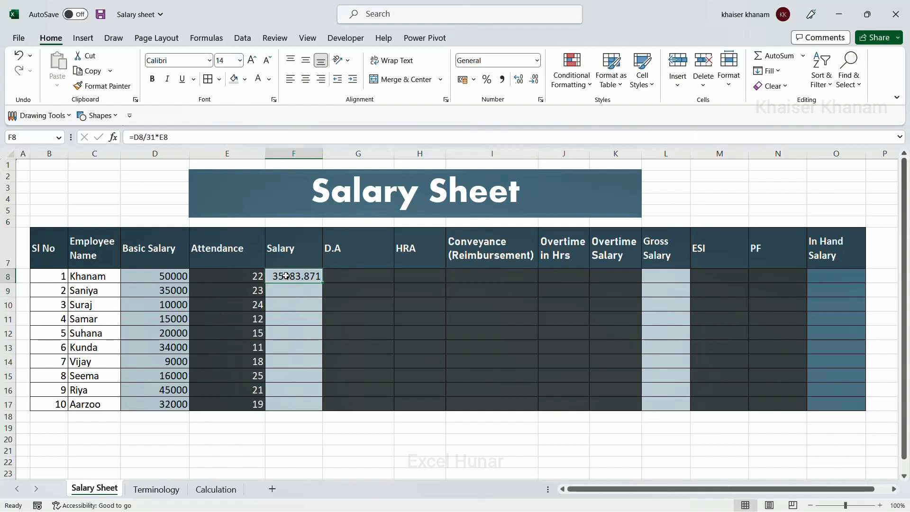
double_click(323, 283)
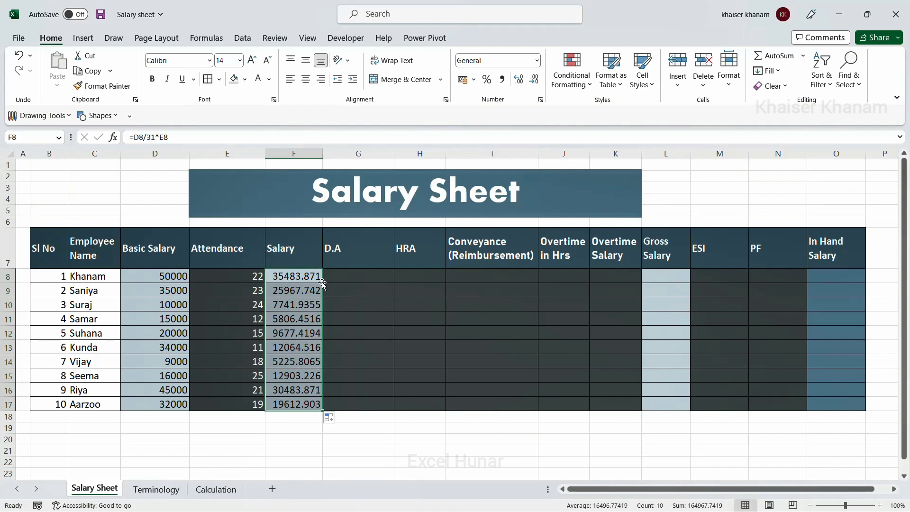
Review the first employee's basic salary, attendance and salary formula, and check the D.A description on the Terminology sheet
click(174, 277)
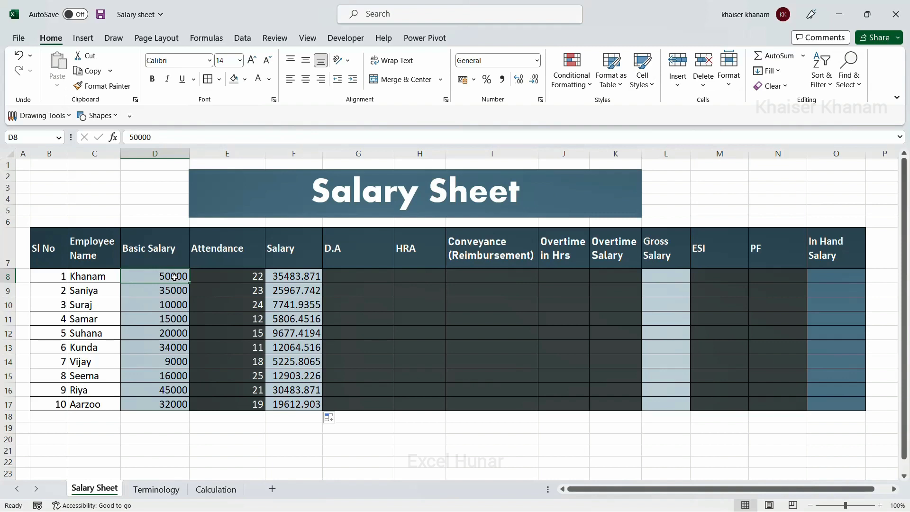
click(233, 272)
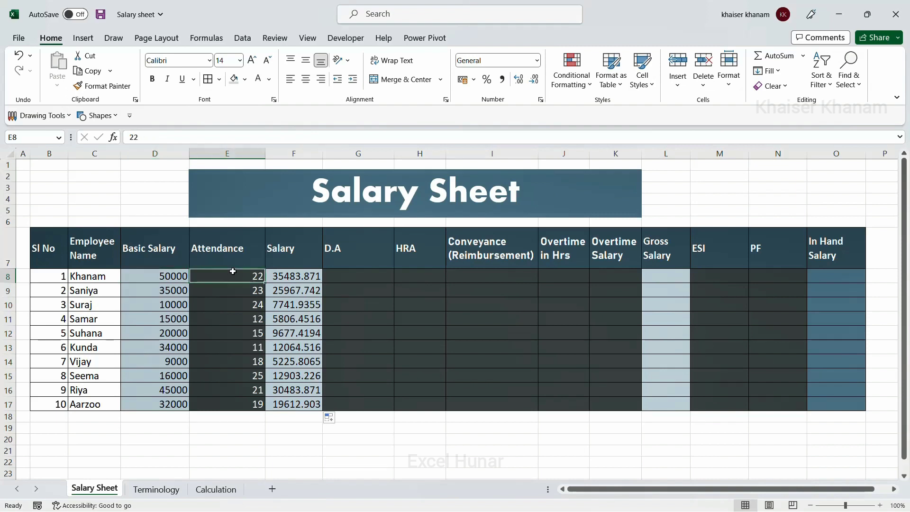
click(297, 282)
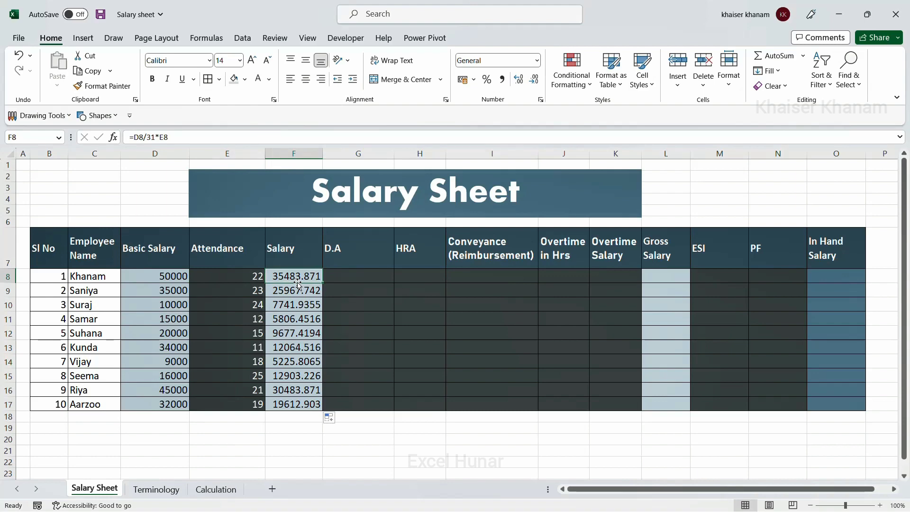
click(346, 252)
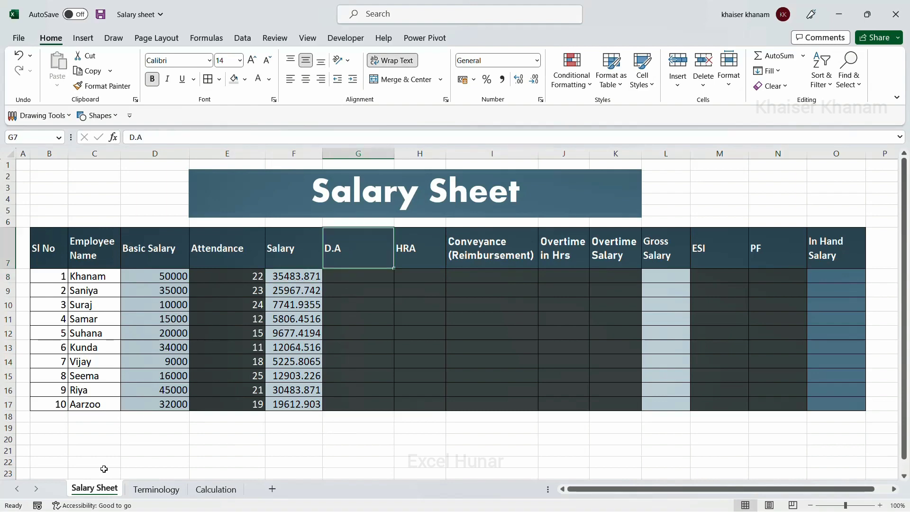
click(156, 490)
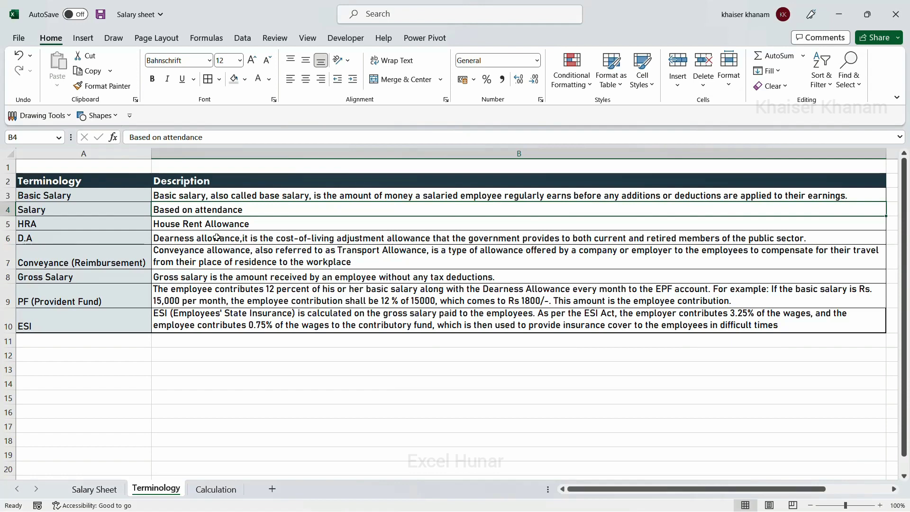
click(115, 494)
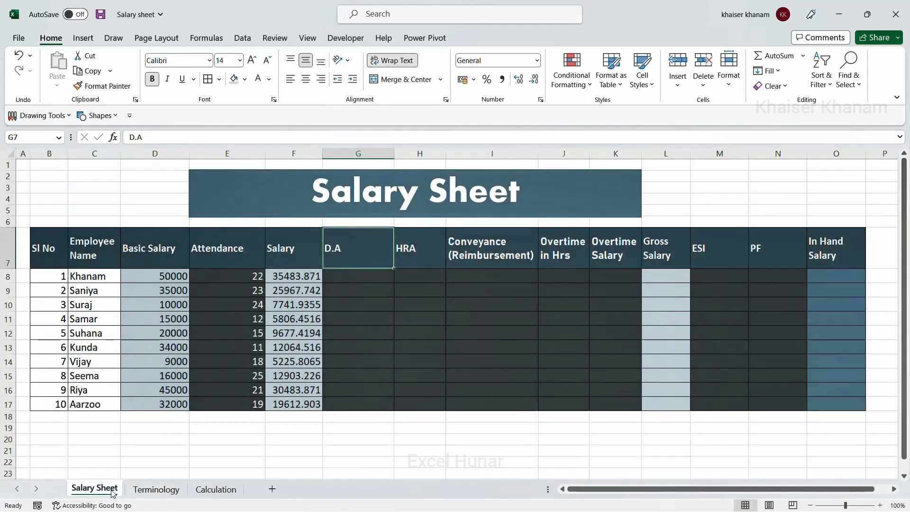
Enter the D.A formula =IF(D8<10000,2000,0) in cell G8
click(355, 279)
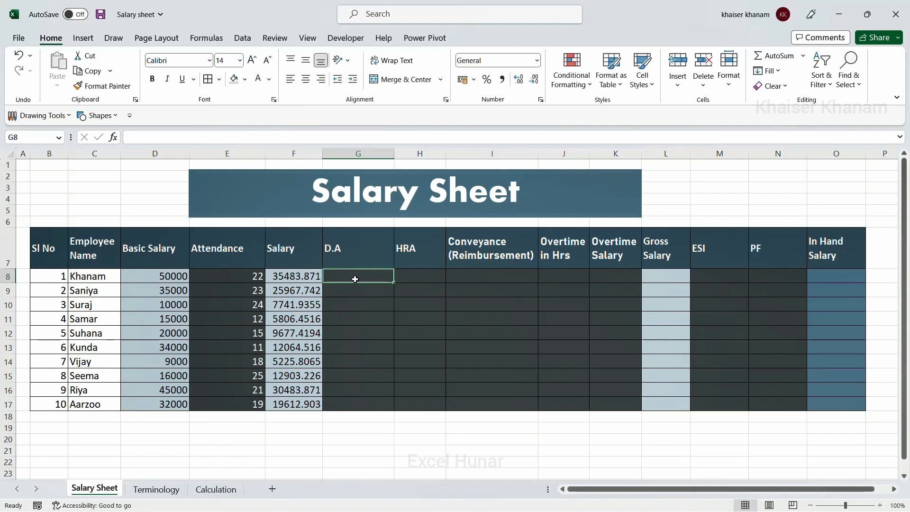
text(if)
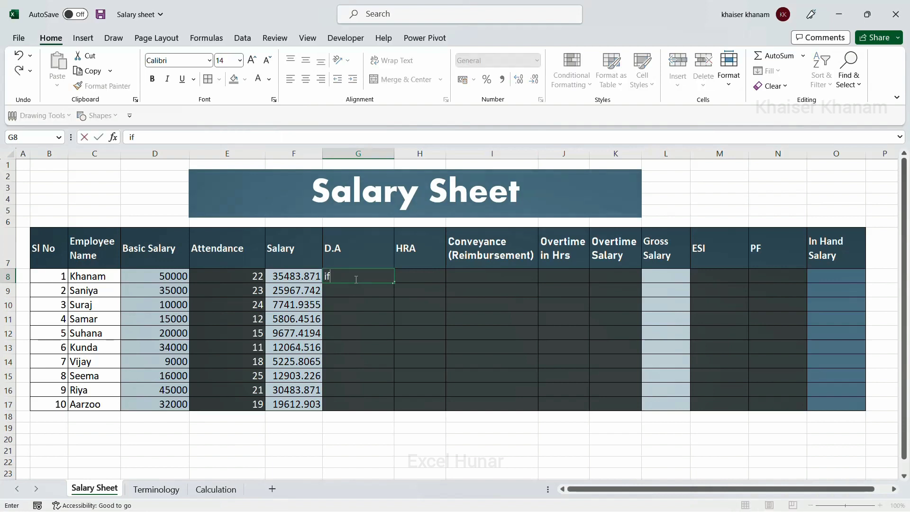
key(BackSpace)
key(BackSpace)
text(=i)
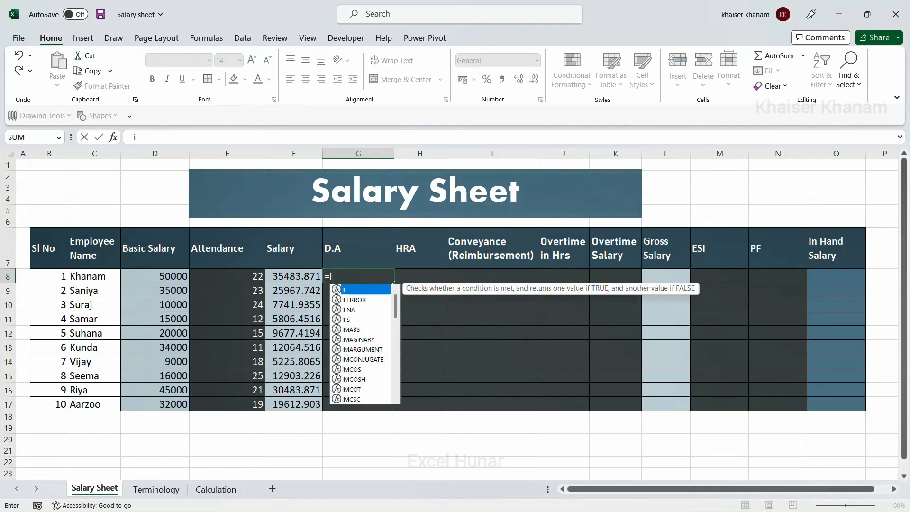
text(f()
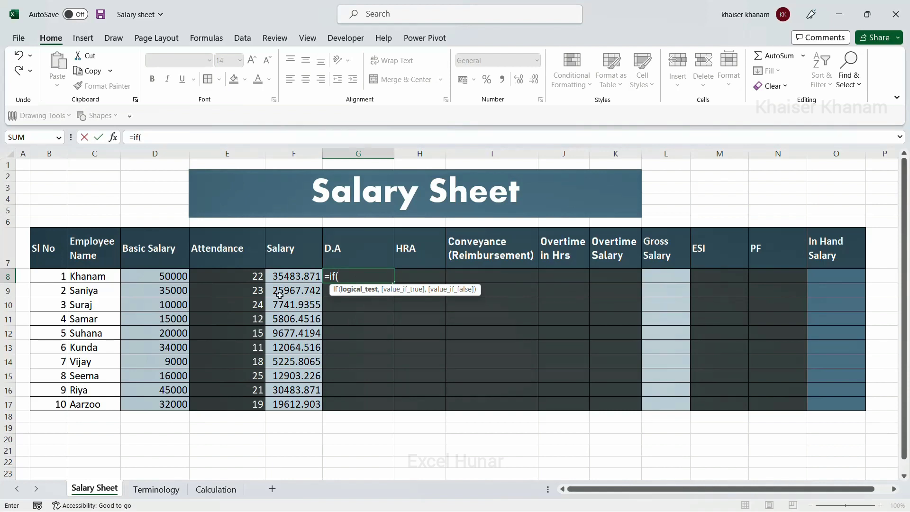
click(180, 279)
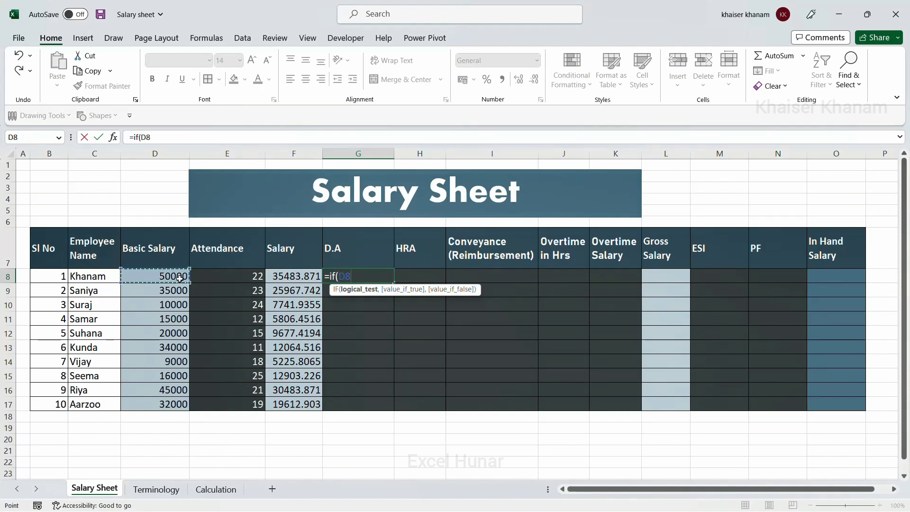
text(<10000)
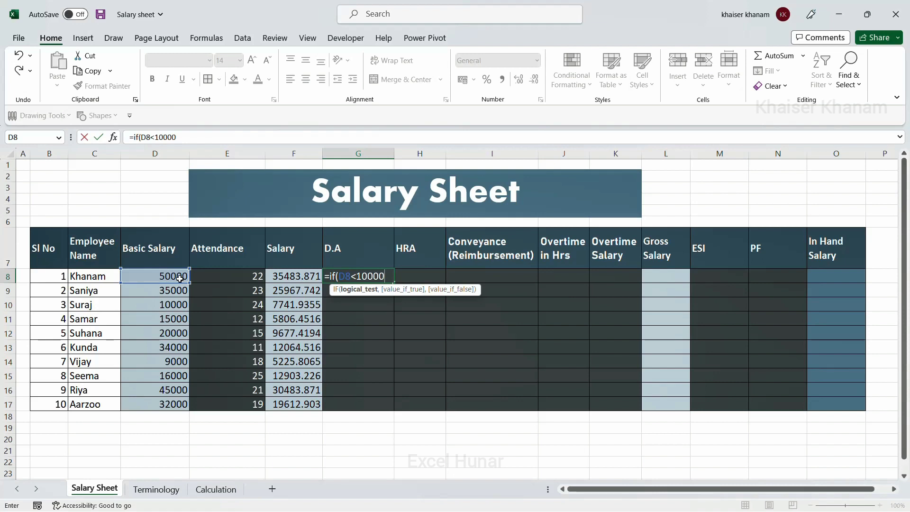
text(,)
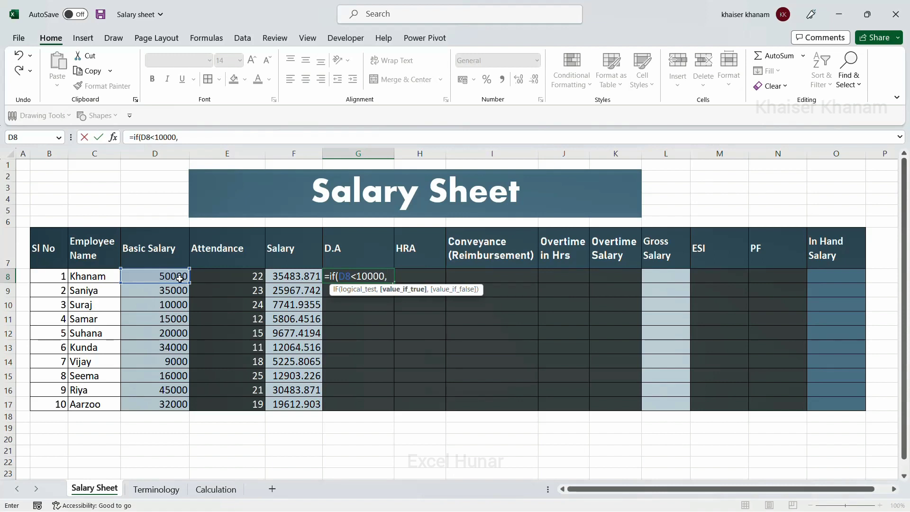
text(2000,0)
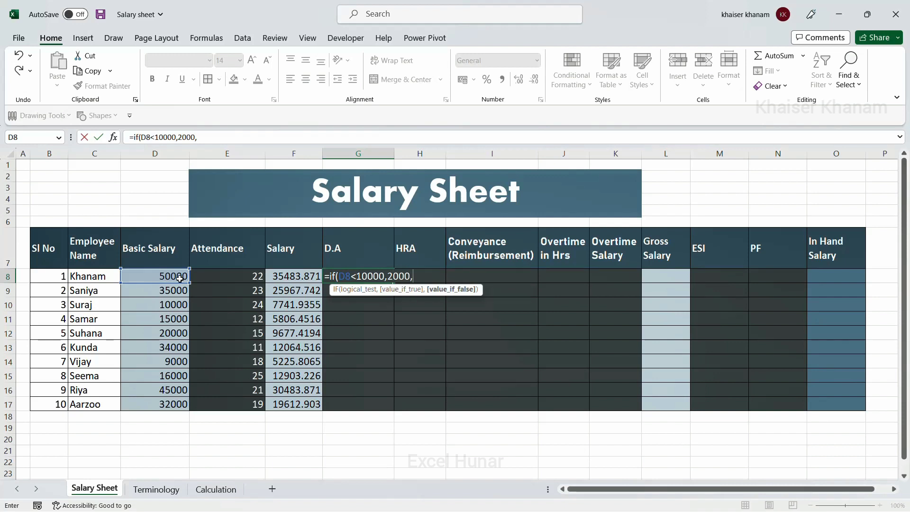
text())
key(Return)
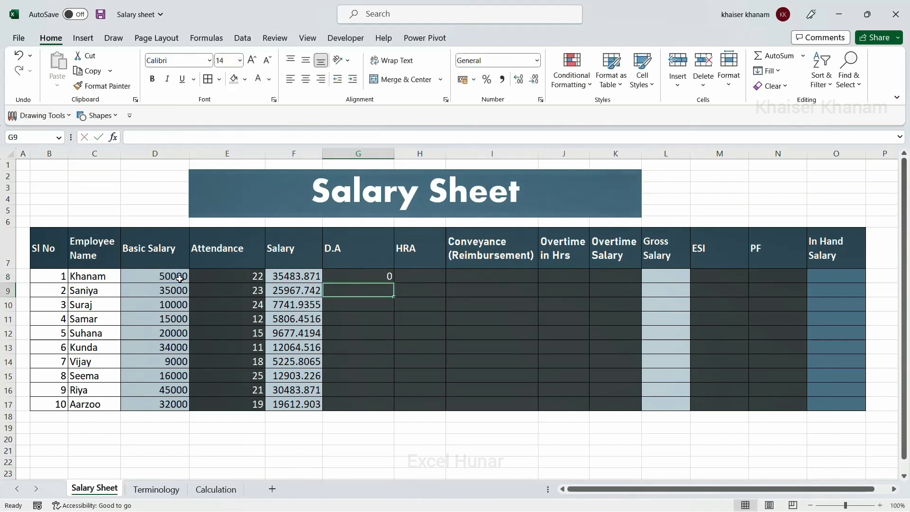
Compare the D.A formula with the basic salaries in D8 and D14, and fill G8 down to G17
click(180, 278)
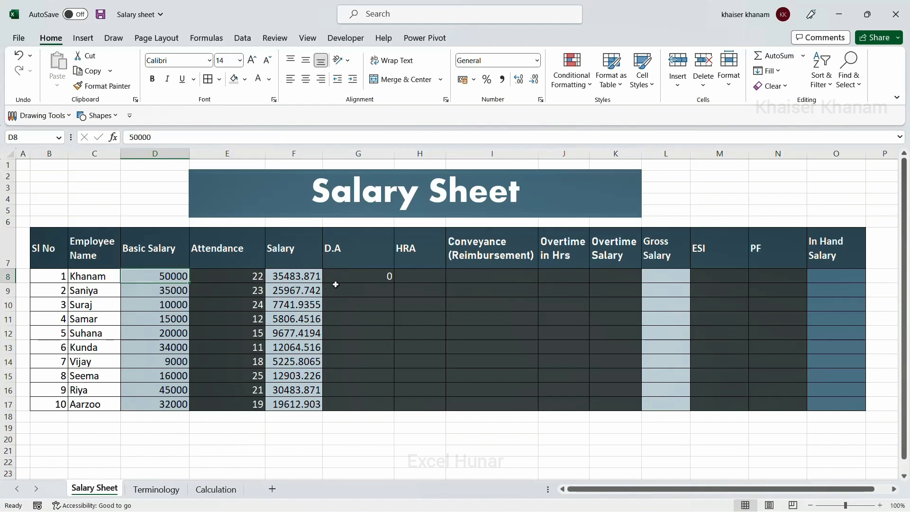
click(380, 276)
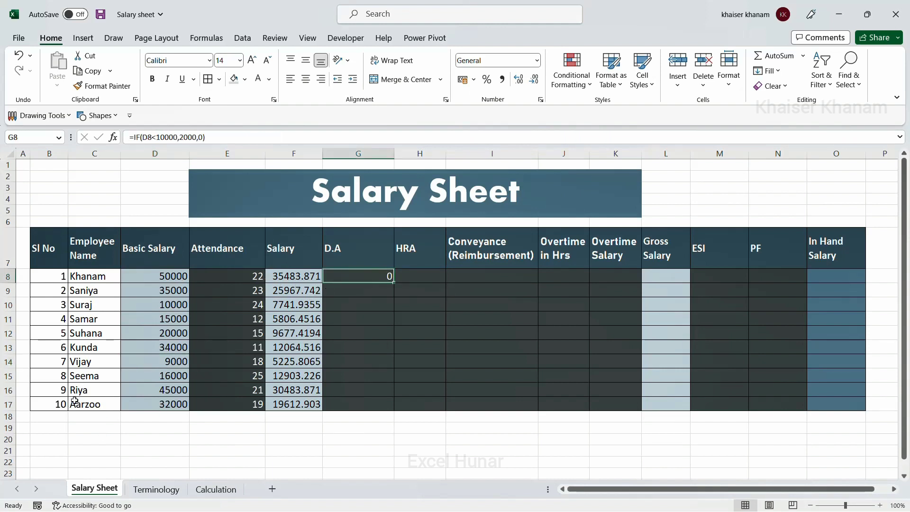
click(127, 366)
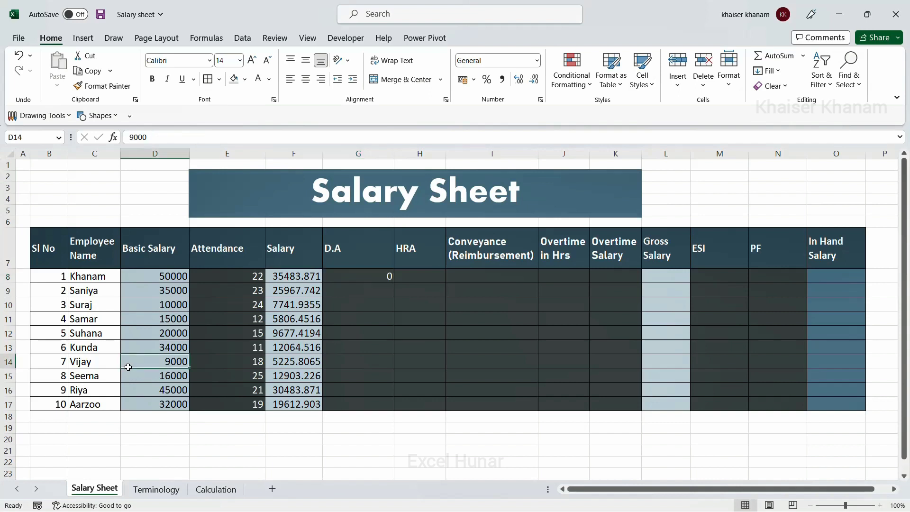
click(346, 279)
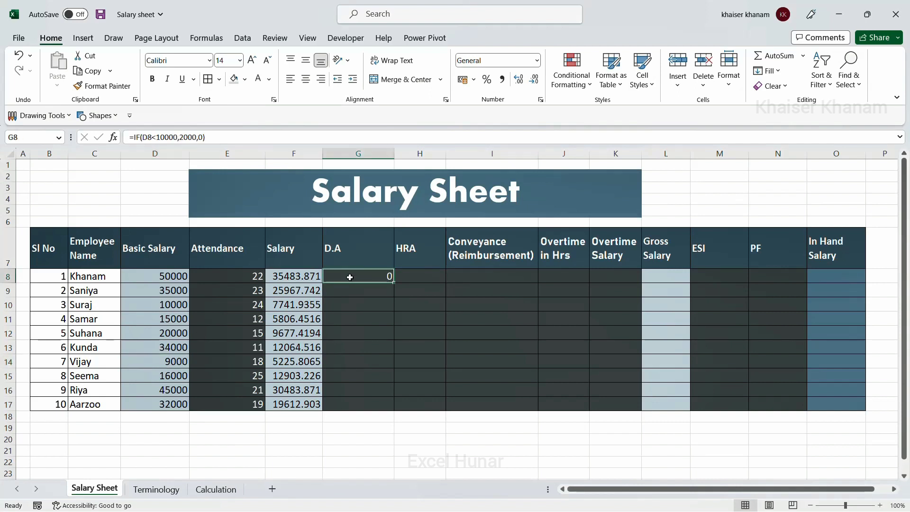
double_click(393, 282)
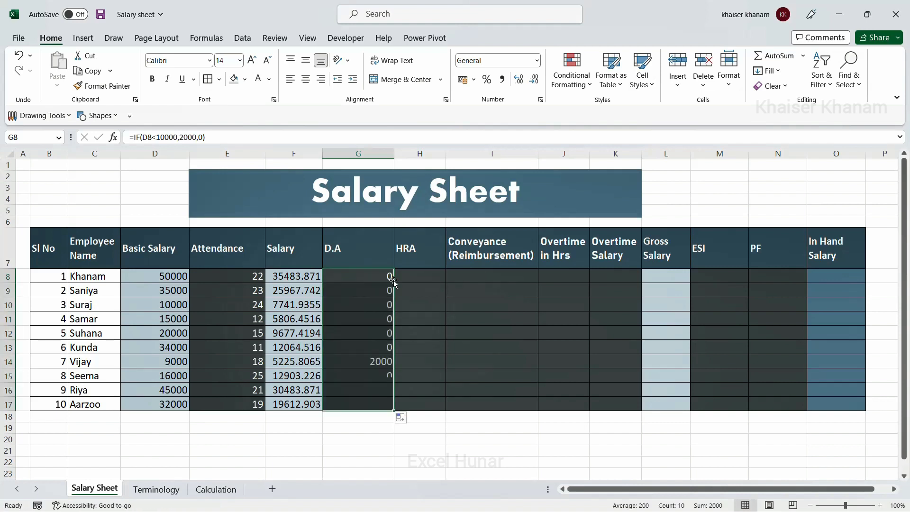
click(373, 362)
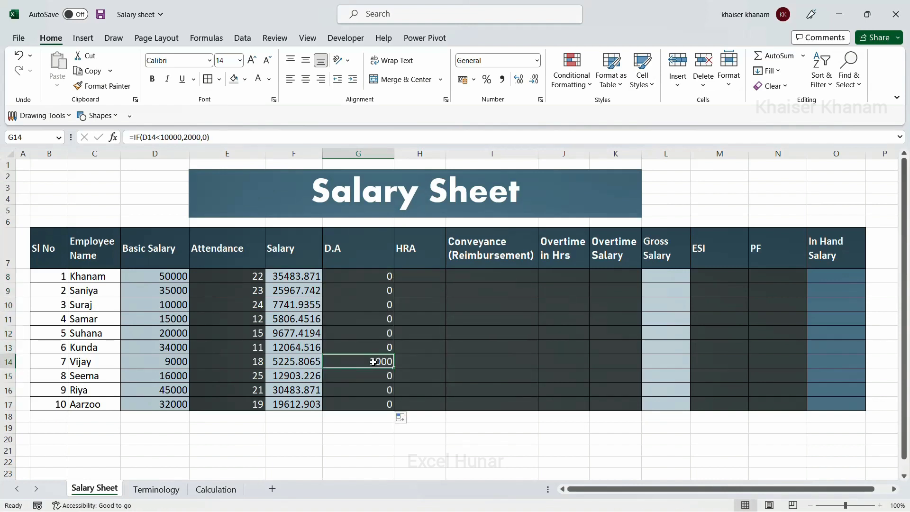
click(363, 263)
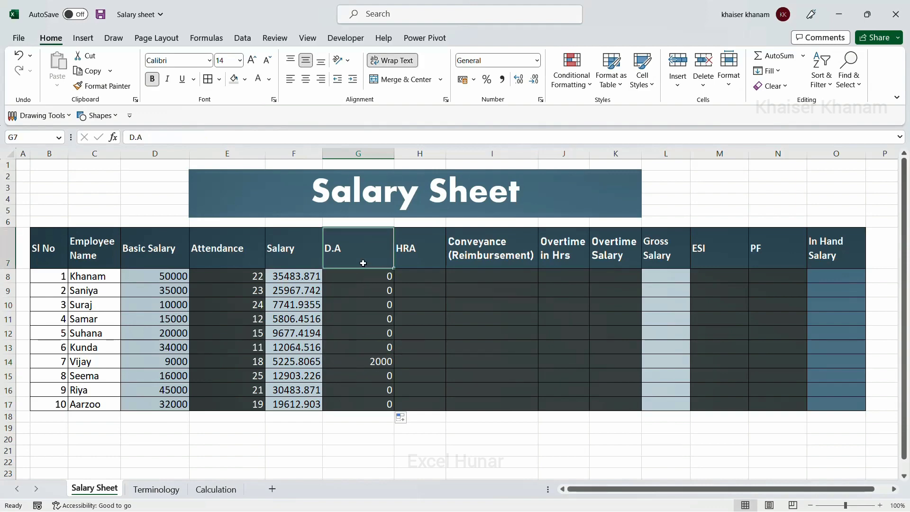
Check the HRA description on the Terminology sheet and enter =IF(D8>35000,5000,0) in cell H8 of the Salary Sheet
click(412, 260)
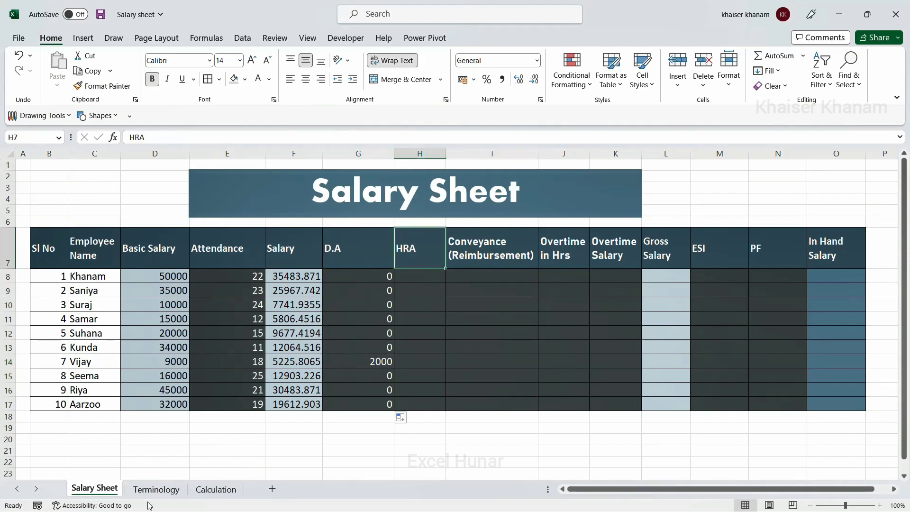
click(156, 490)
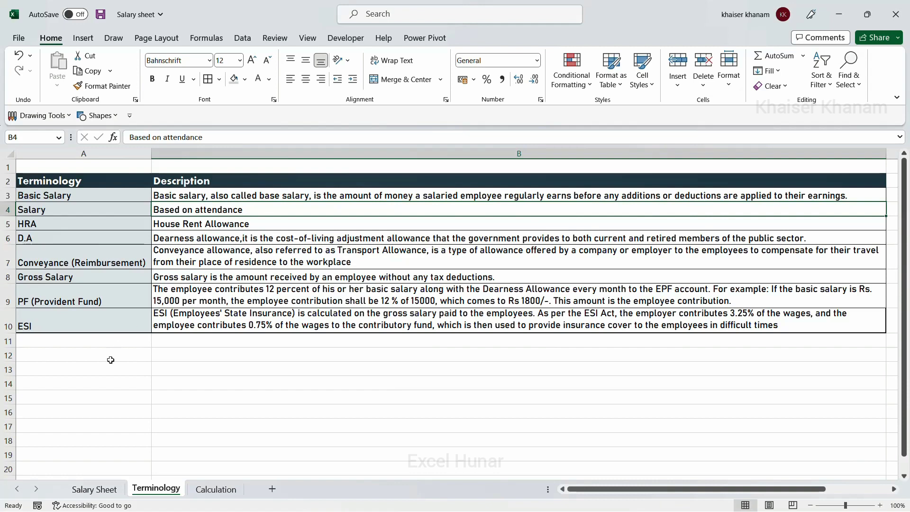
click(95, 487)
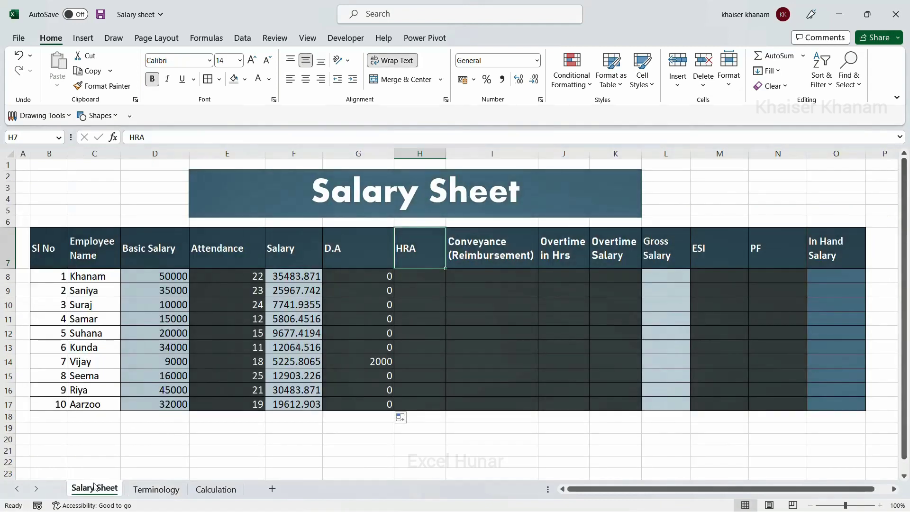
click(412, 275)
text(=if()
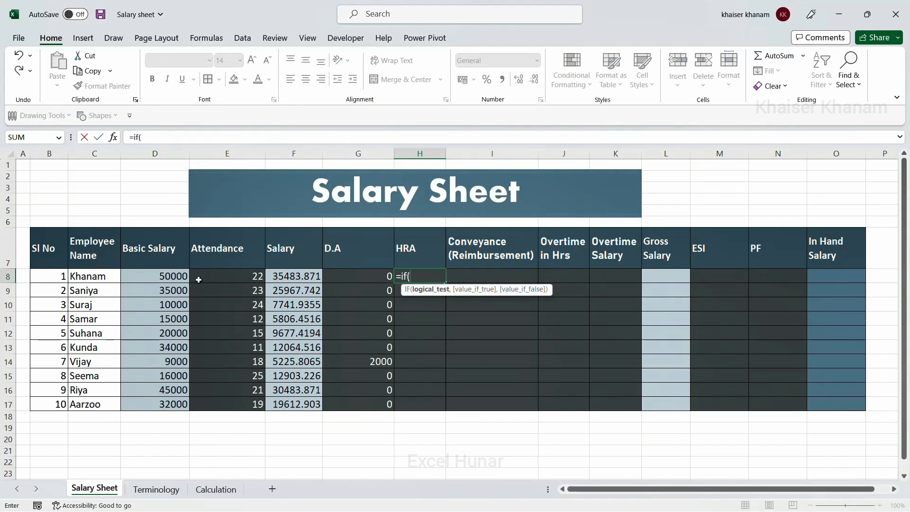
click(183, 276)
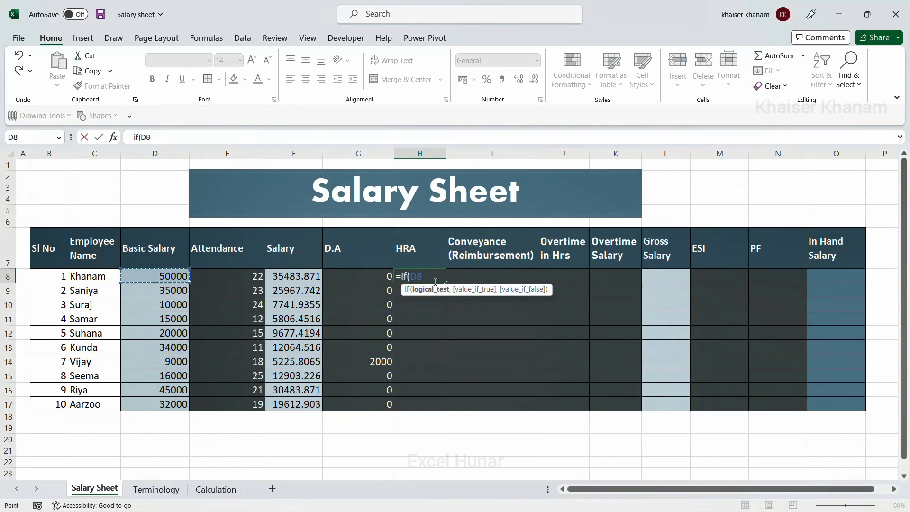
text(>35000,)
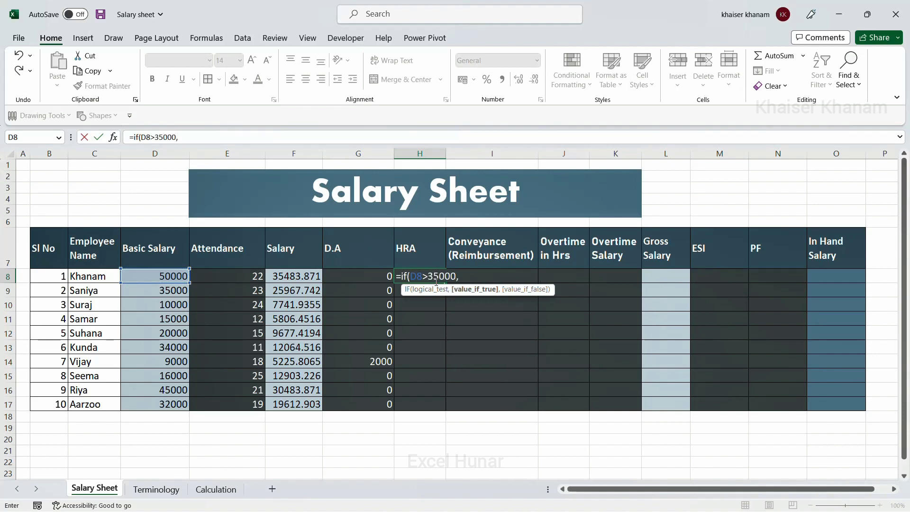
text(5000,0)
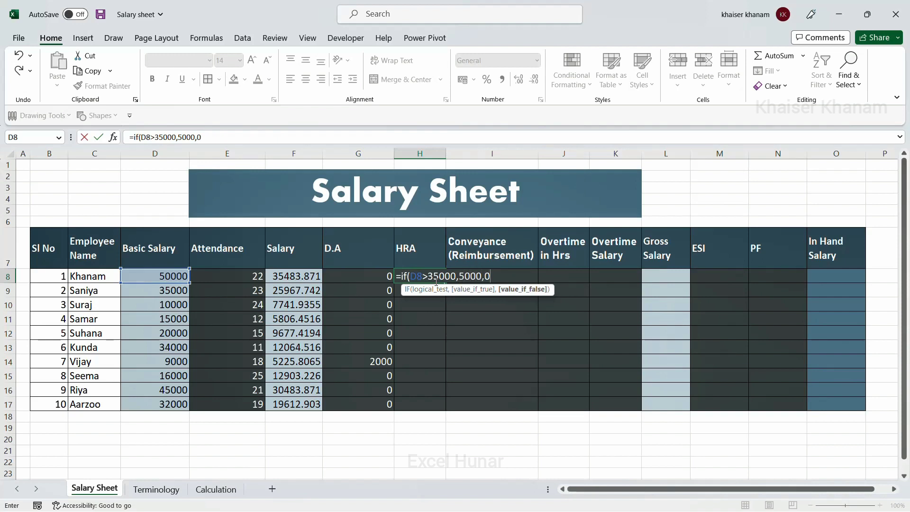
text())
key(Return)
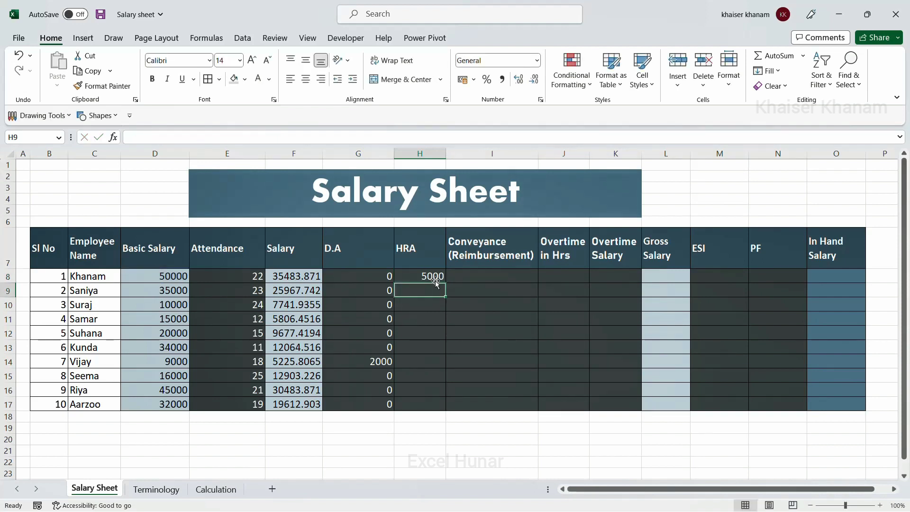
Fill the HRA formula from H8 down to H17 and check the basic salaries in D8 and D16
click(438, 277)
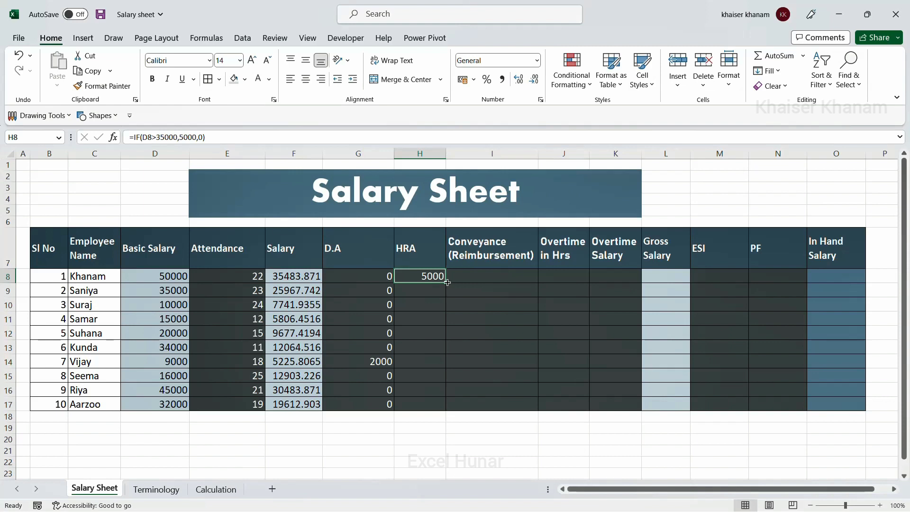
drag(446, 284, 449, 413)
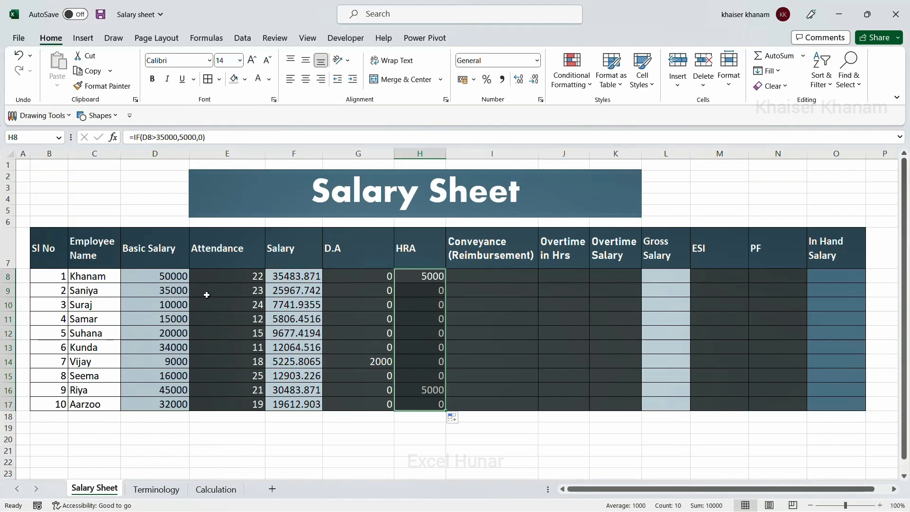
click(177, 276)
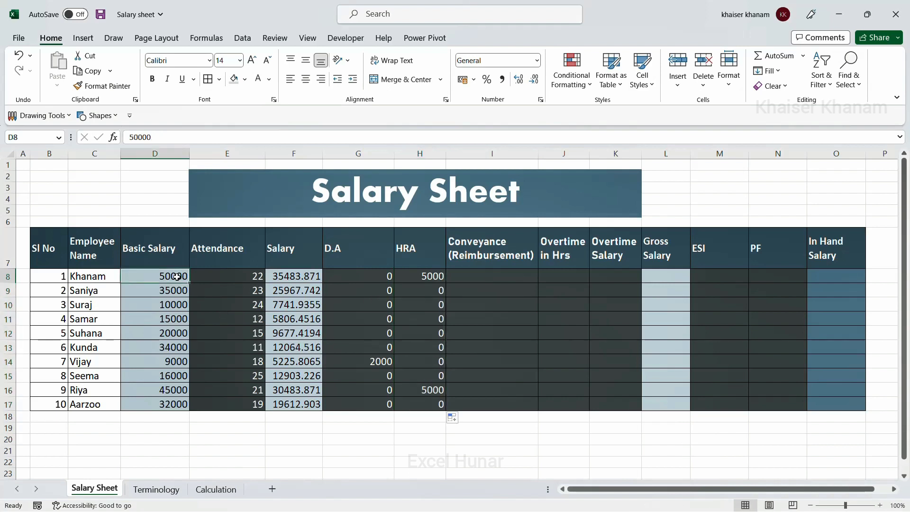
click(173, 388)
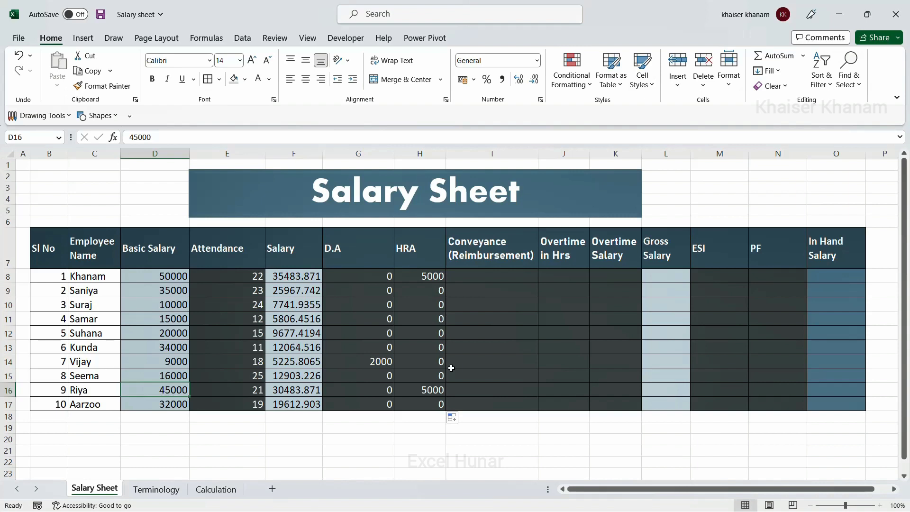
Check the Conveyance description on the Terminology sheet, and set the conveyance reimbursement in I8:I17 of the Salary Sheet to 1000
click(498, 274)
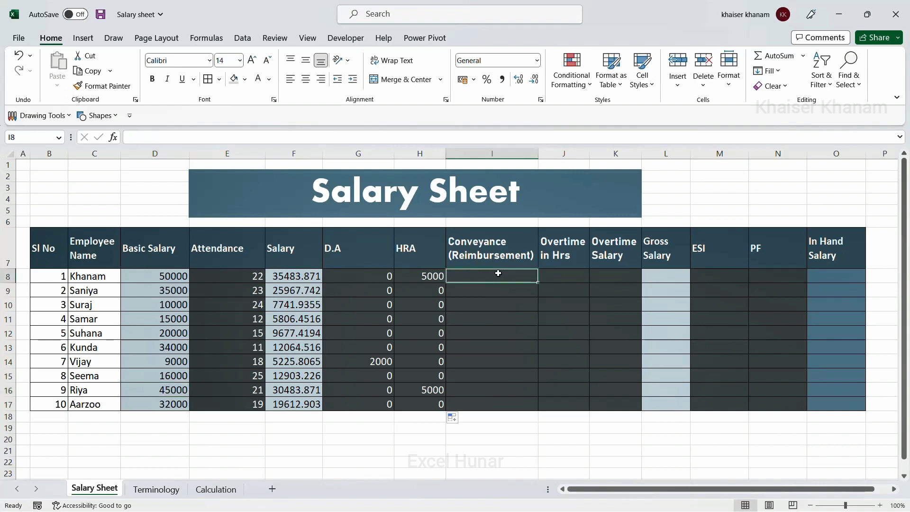
click(152, 489)
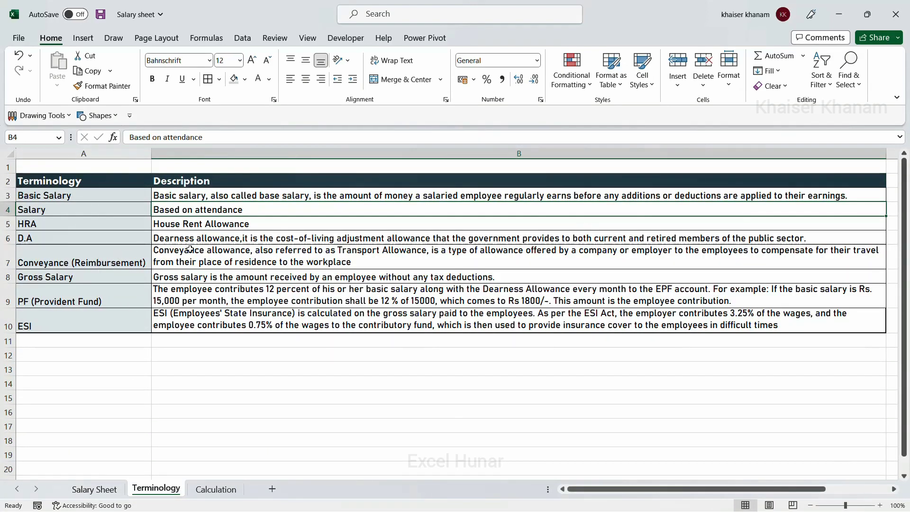
double_click(205, 253)
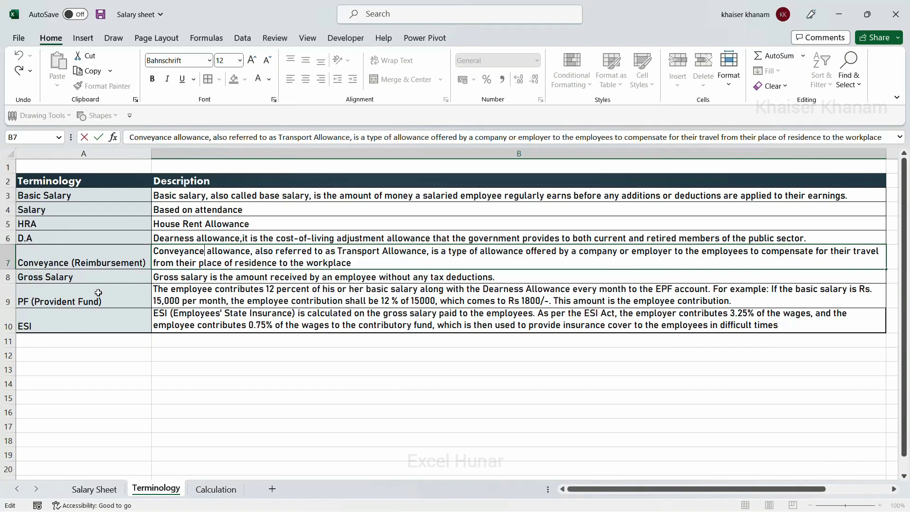
click(95, 489)
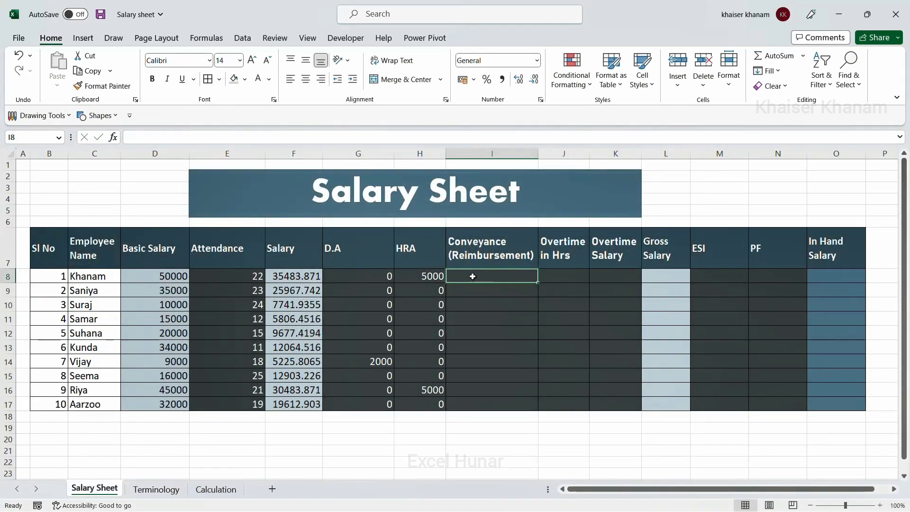
text(10000)
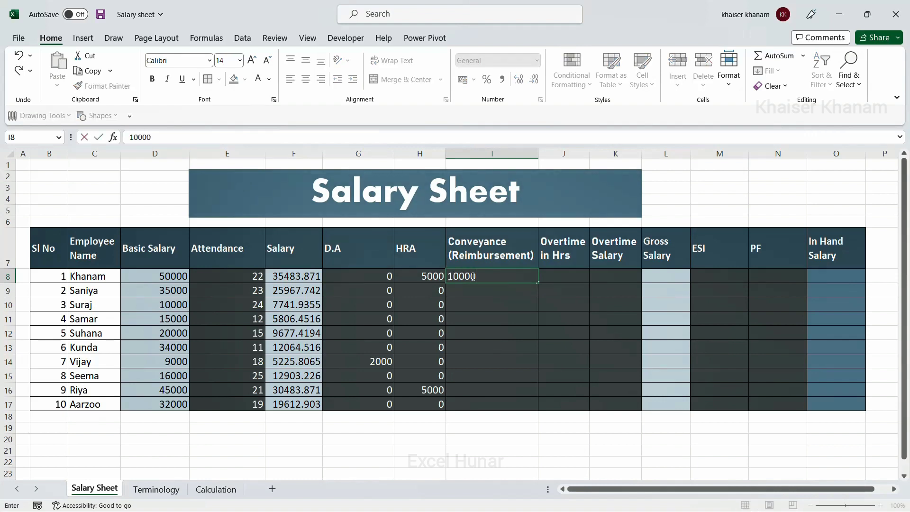
key(BackSpace)
double_click(539, 283)
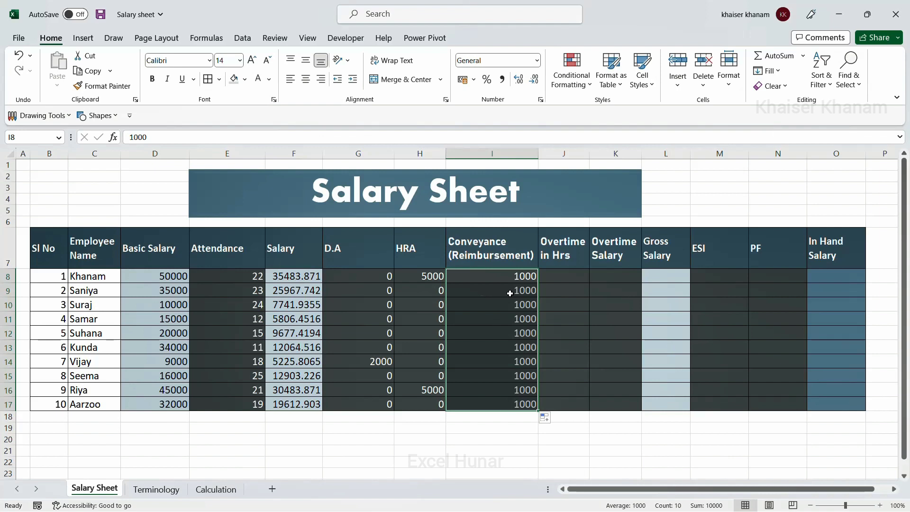
Enter the overtime hours 40, 10, 89, 54 and 23 in cells J8 to J12
click(565, 278)
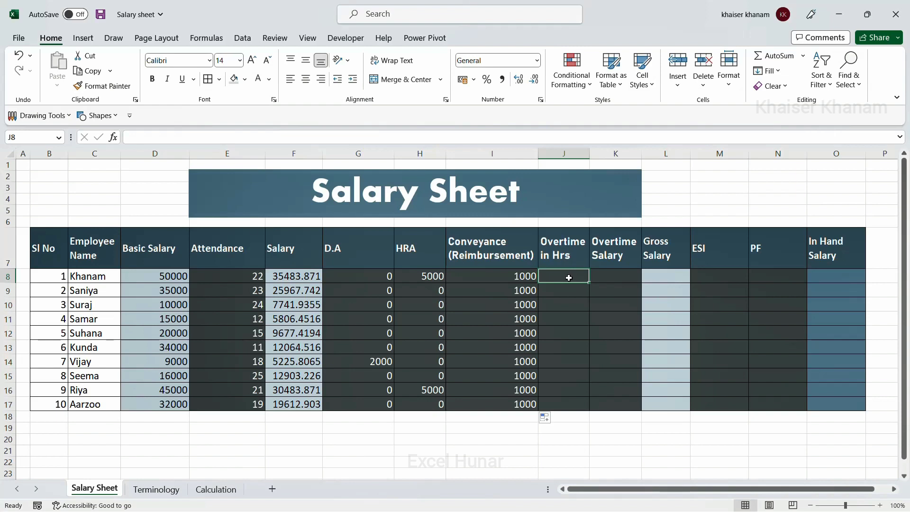
text(40)
key(Return)
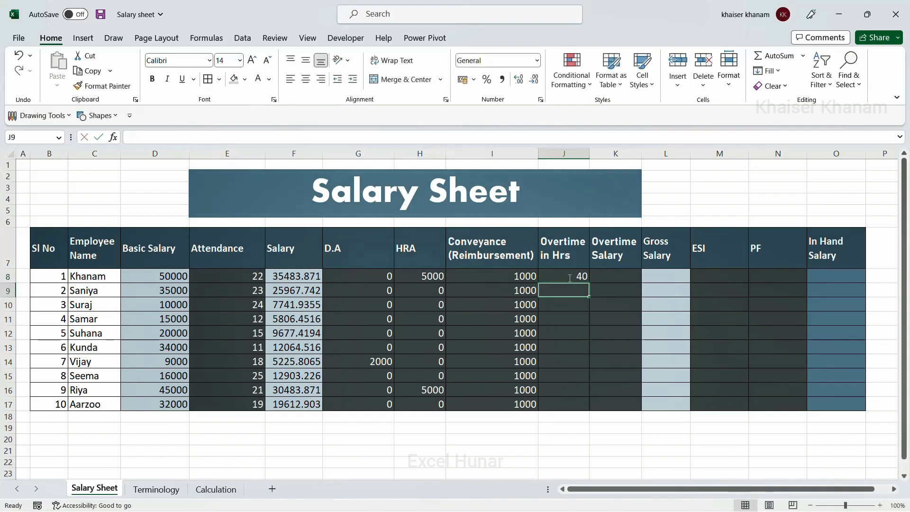
text(10)
key(Return)
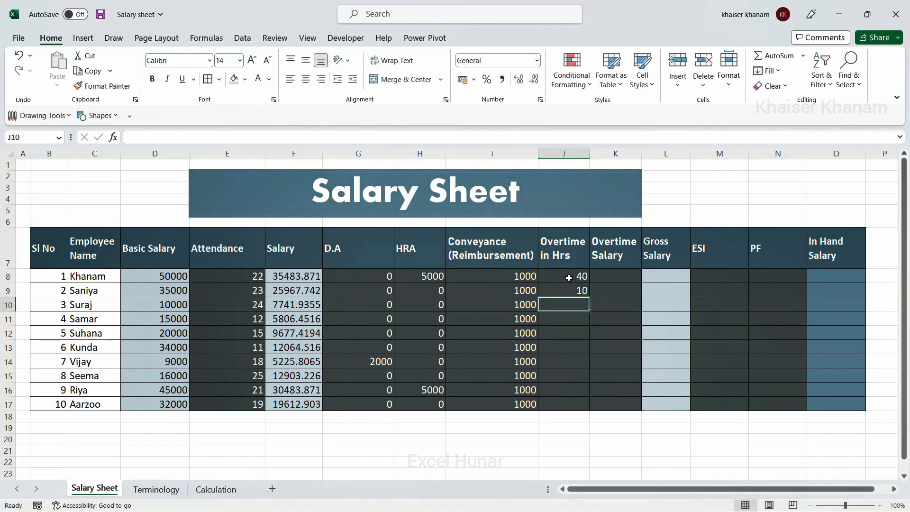
text(89)
key(Return)
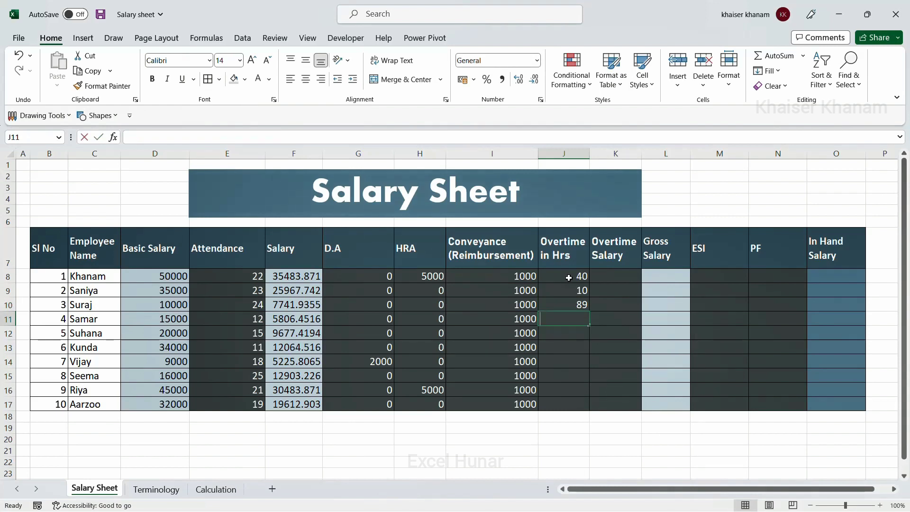
text(54)
key(Return)
text(23)
key(Return)
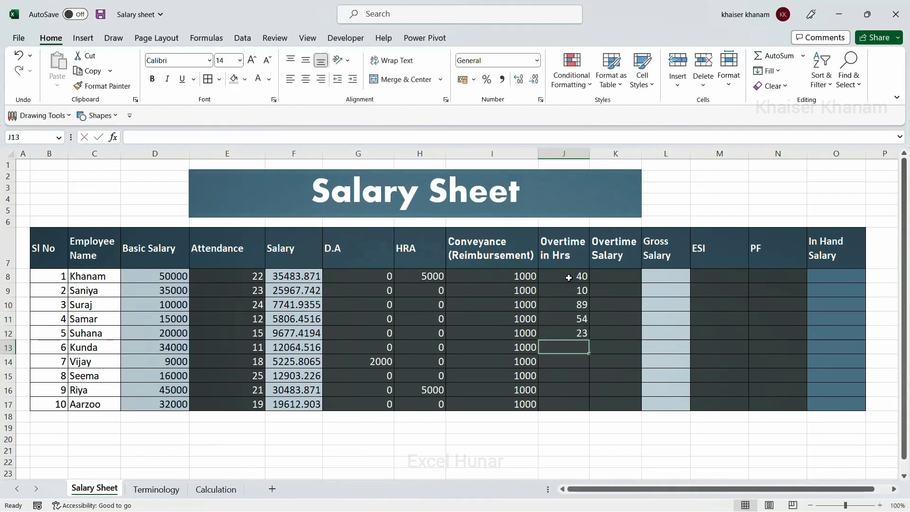
Enter the remaining overtime hours 12, 13, 43, 31 and 23 in cells J13 to J17
text(12)
key(Return)
text(13)
key(Return)
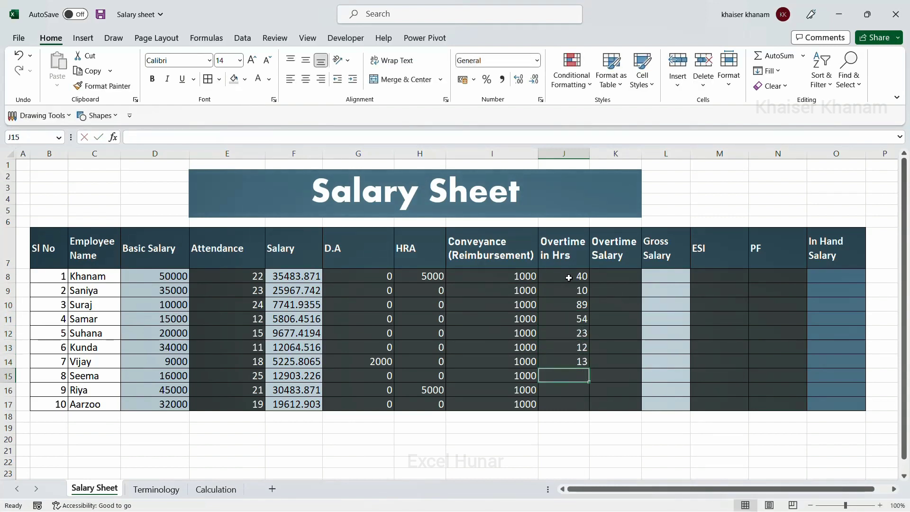
text(43)
key(Return)
text(312)
key(Return)
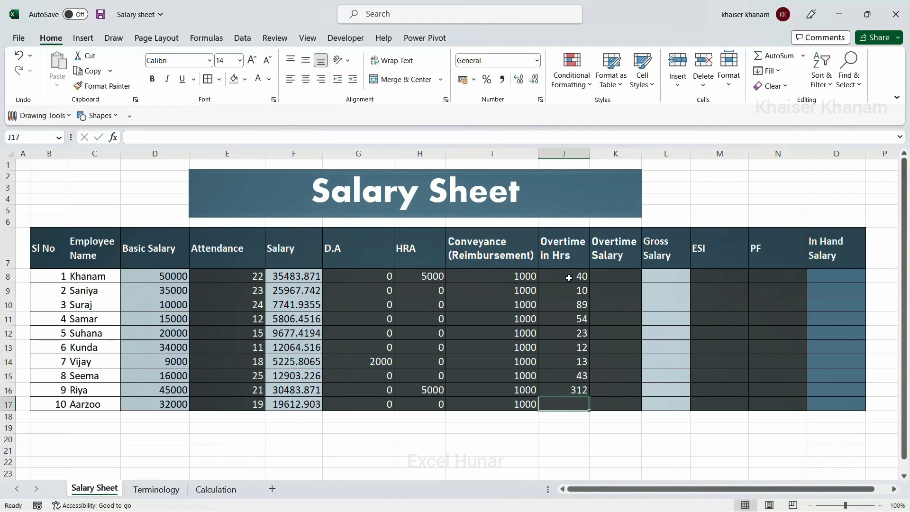
text(1)
key(Up)
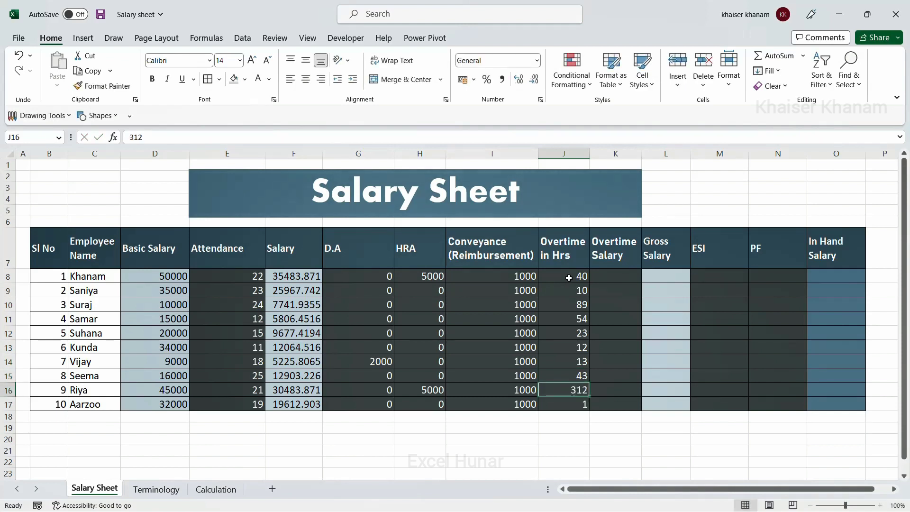
text(31)
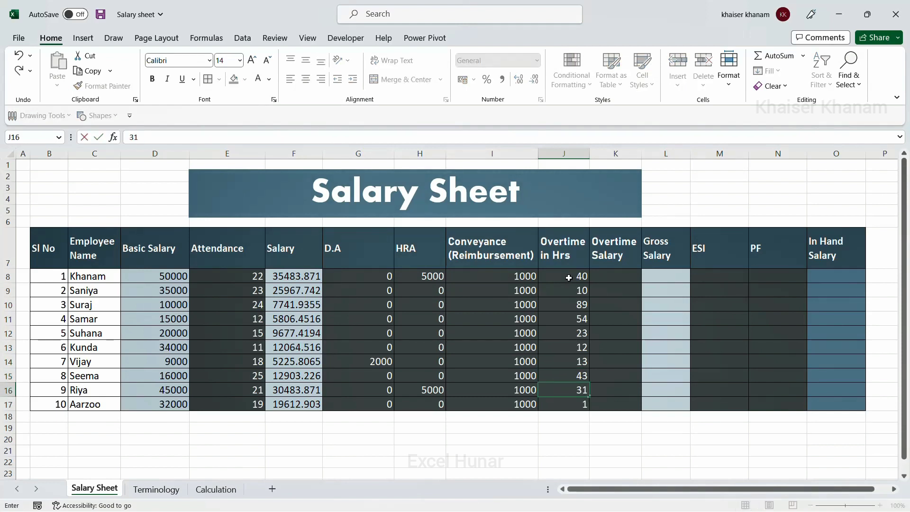
key(Return)
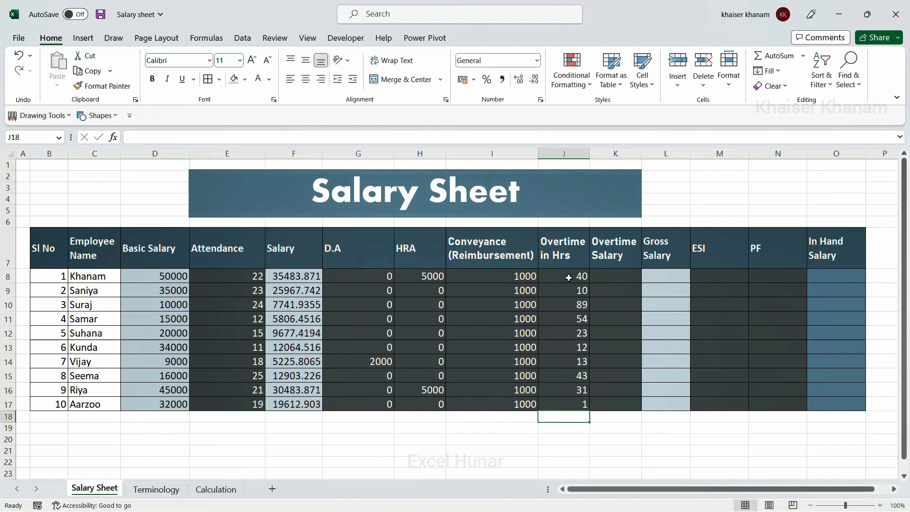
text(23)
key(Return)
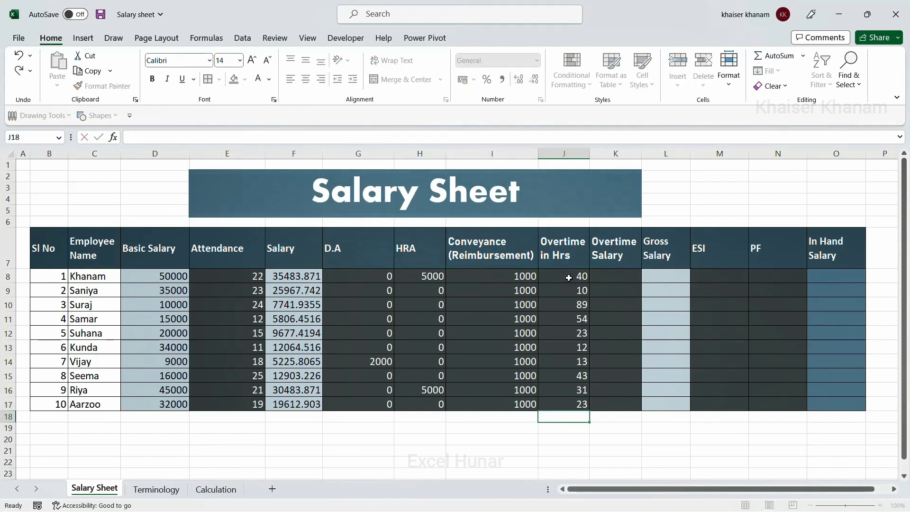
Apply the custom number format #" Hrs" to the overtime hours in J8:J17
drag(569, 277, 568, 406)
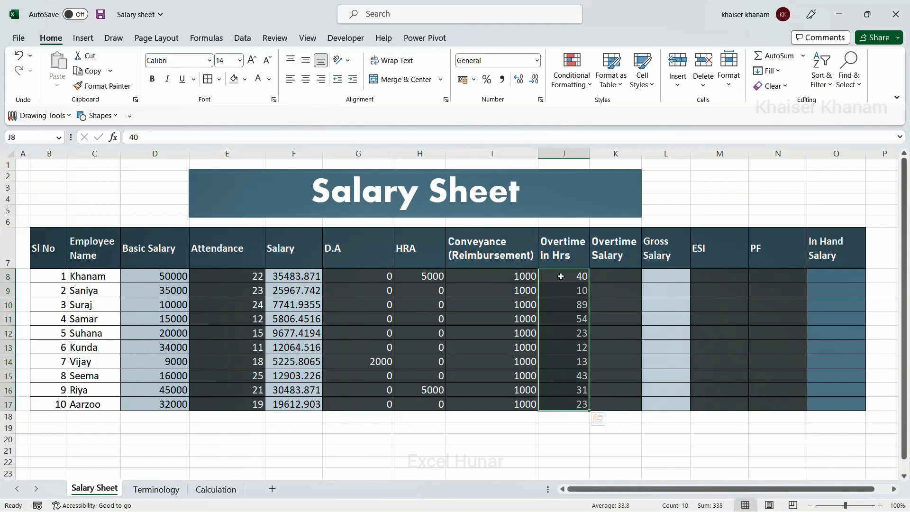
key(ctrl+1)
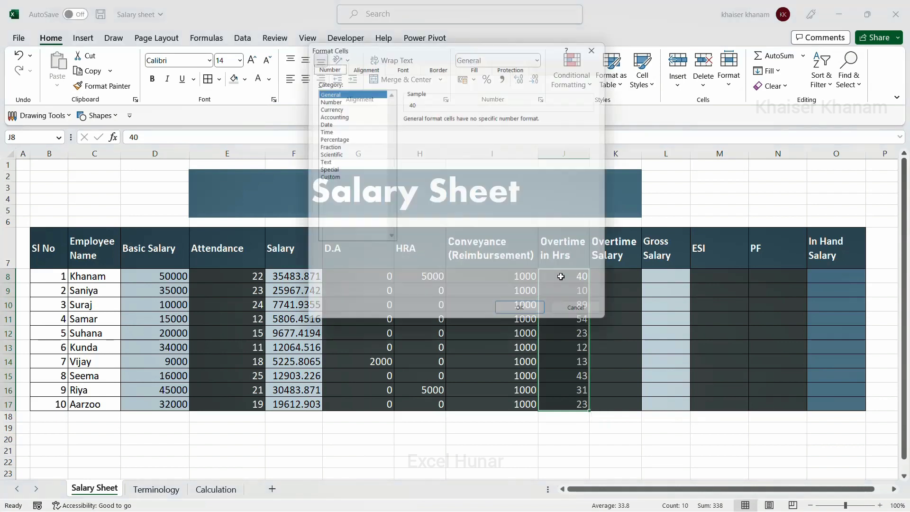
click(334, 179)
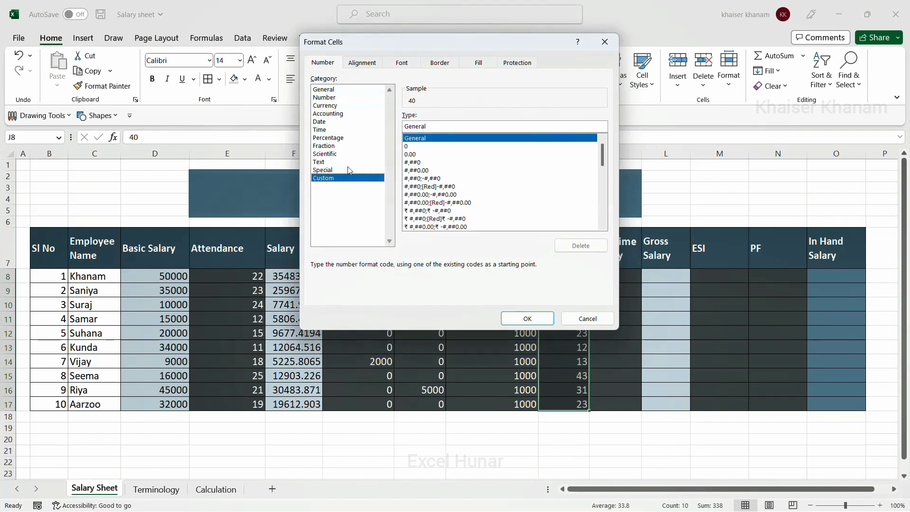
double_click(423, 125)
text(#)
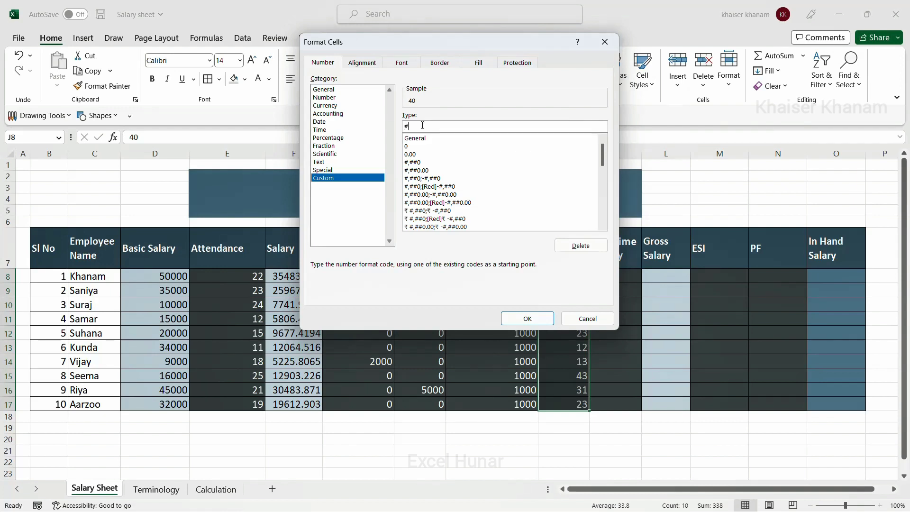
text(")
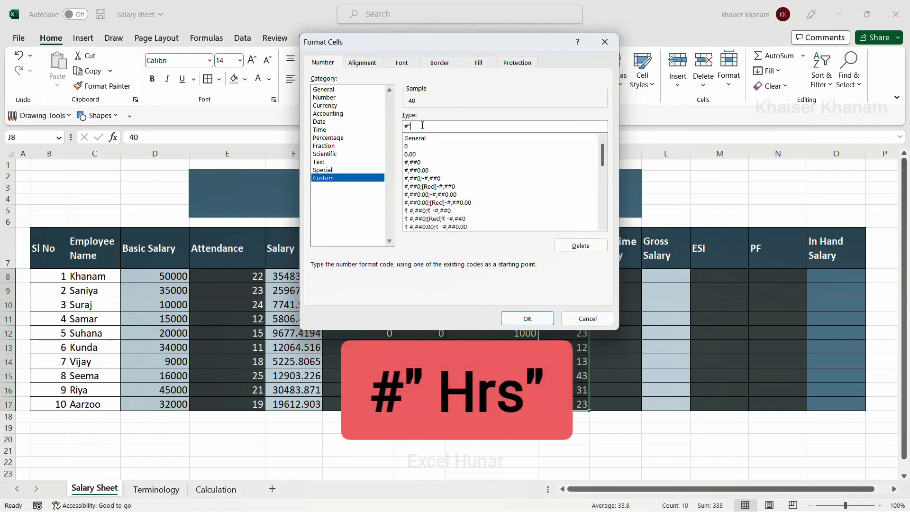
text( Hrs")
click(534, 318)
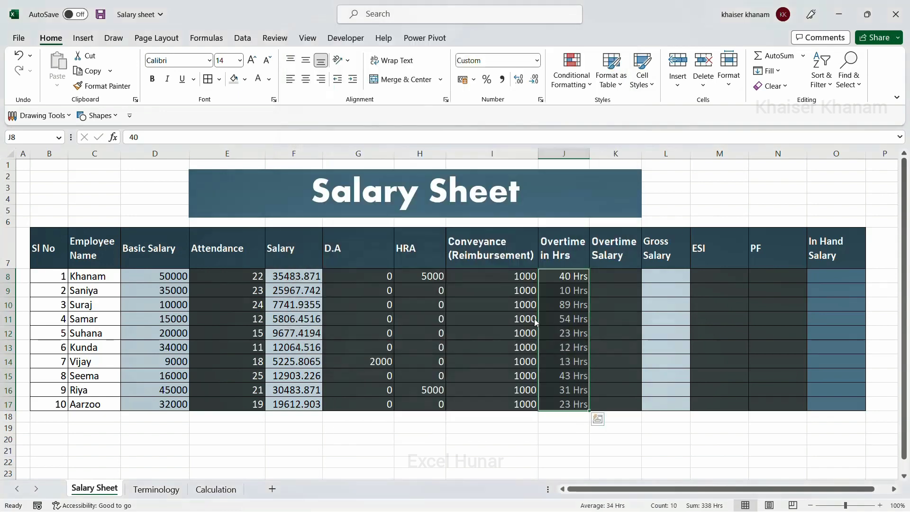
Check the underlying values of the formatted overtime cells J8 and J11
click(575, 279)
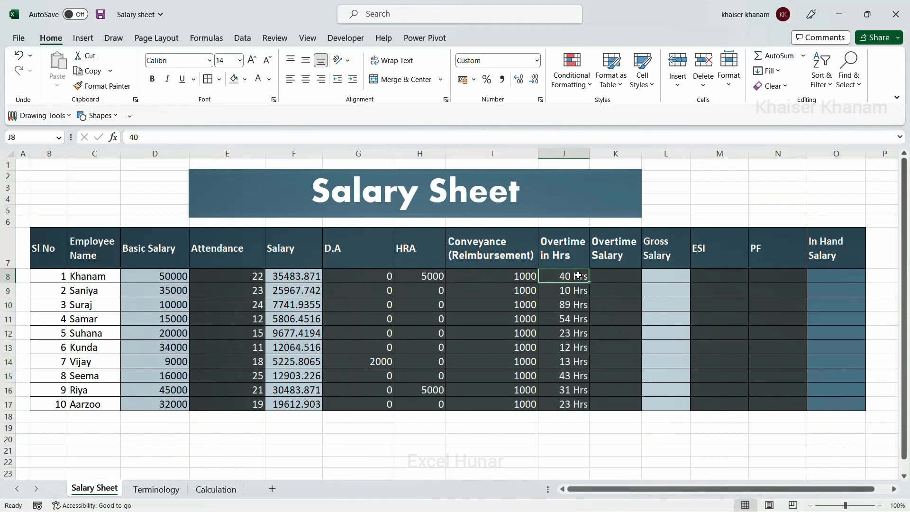
click(583, 320)
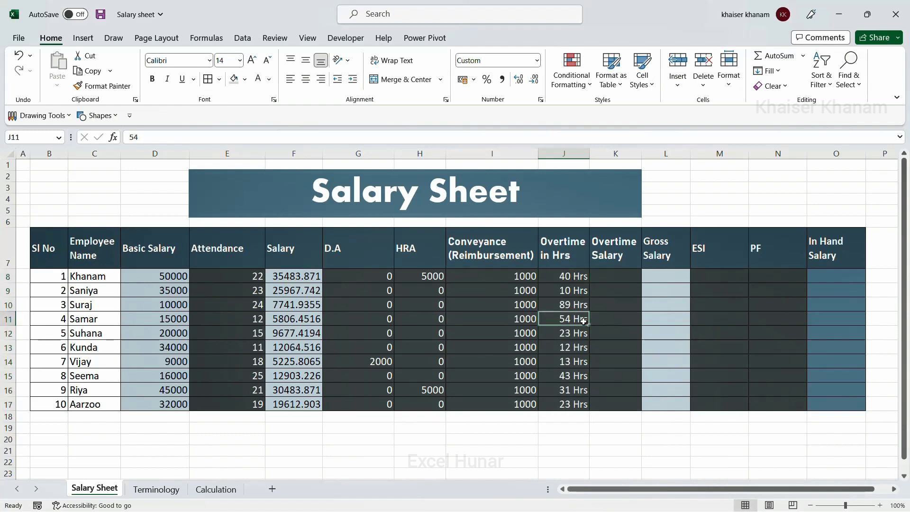
double_click(574, 277)
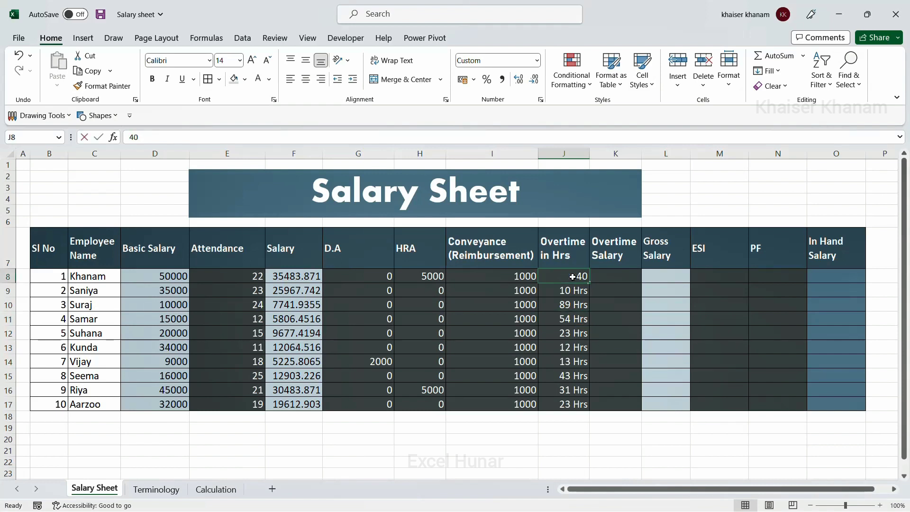
click(591, 337)
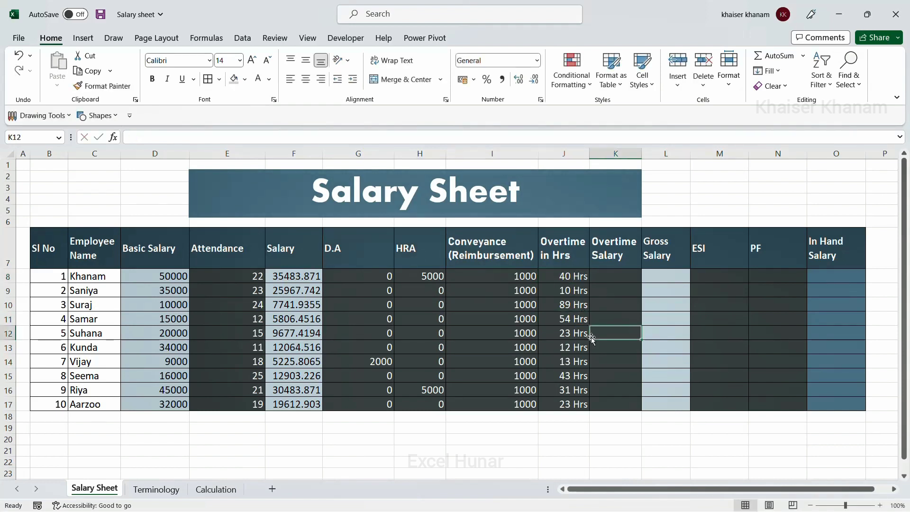
click(572, 276)
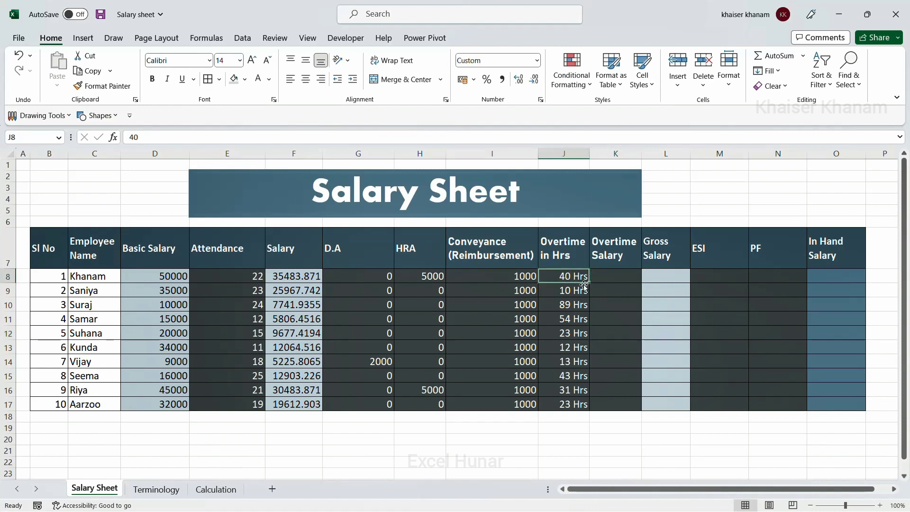
Check the Overtime Salary formula on the Calculation sheet and return to the Salary Sheet
click(607, 276)
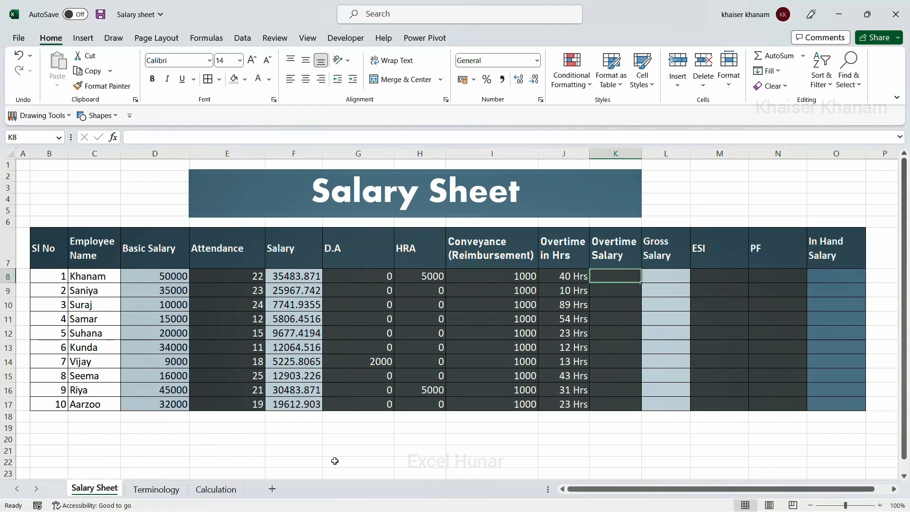
click(229, 490)
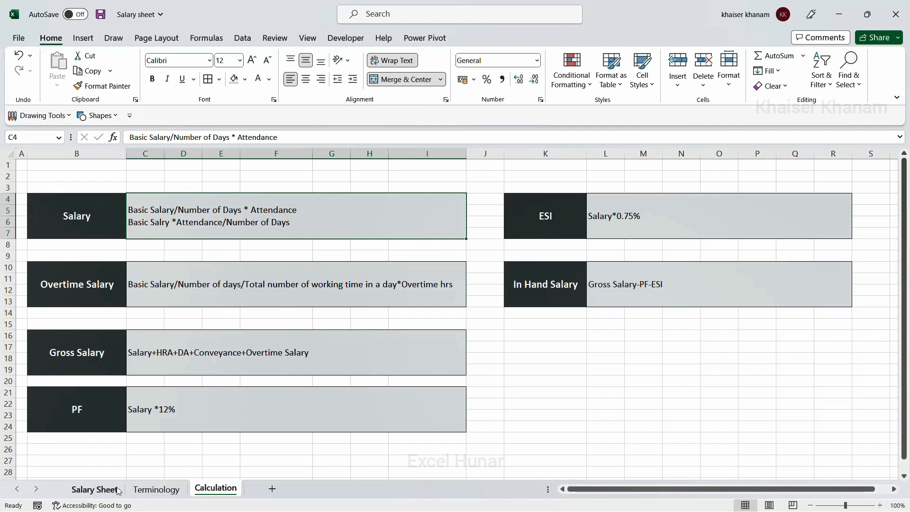
click(95, 490)
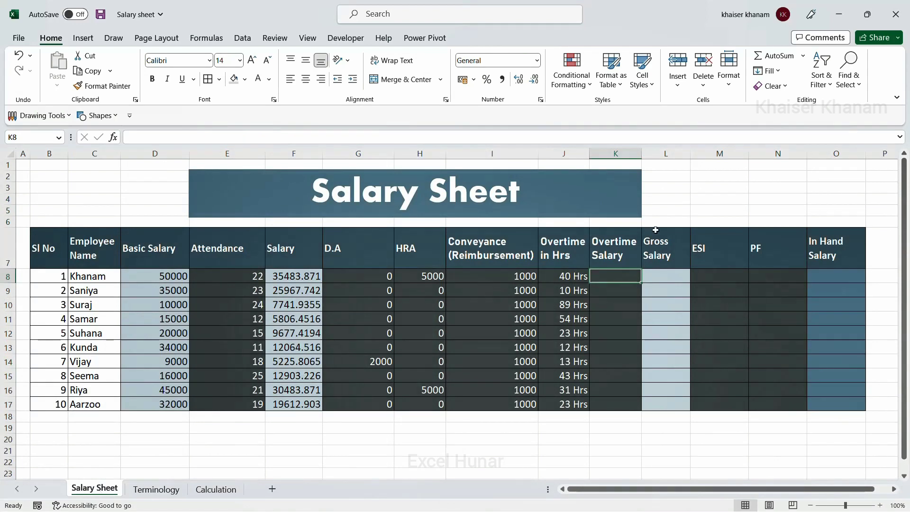
Enter the overtime salary formula =D8/31/9*J8 in K8 and fill it down to K17
text(=)
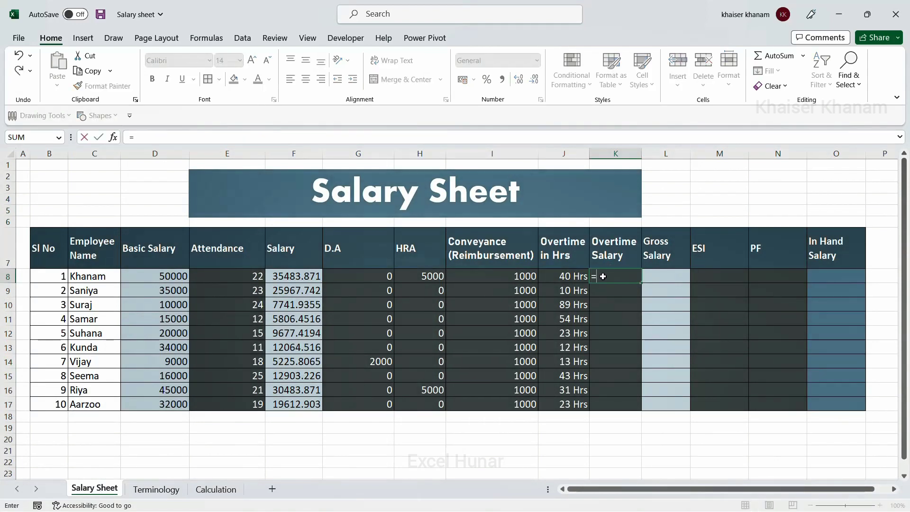
click(177, 278)
text(/)
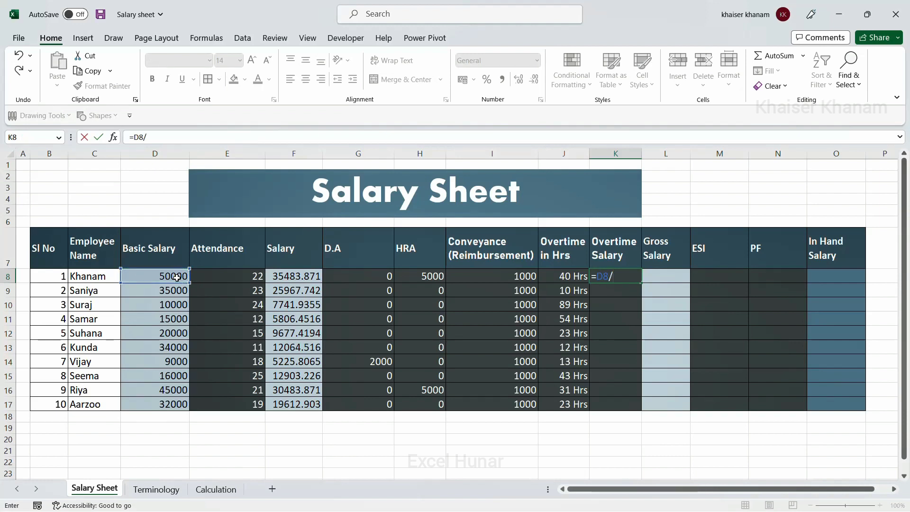
text(31/9*)
click(553, 274)
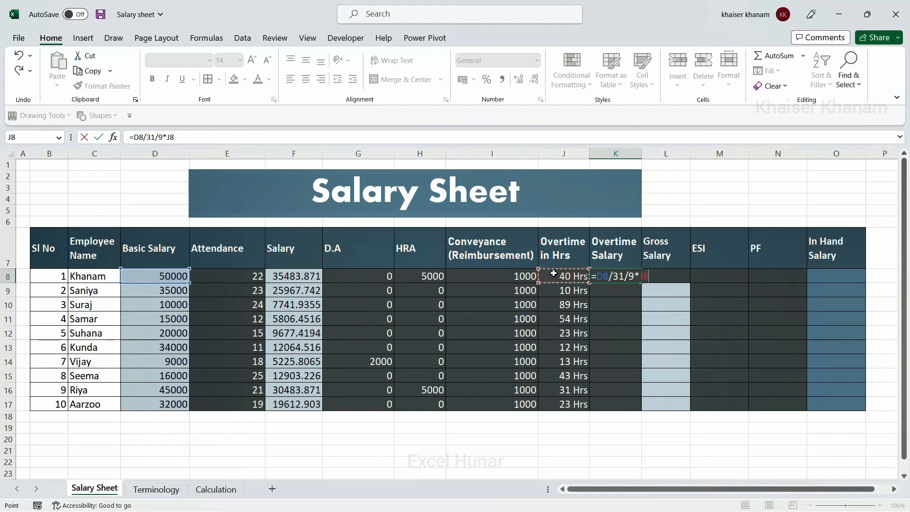
key(Return)
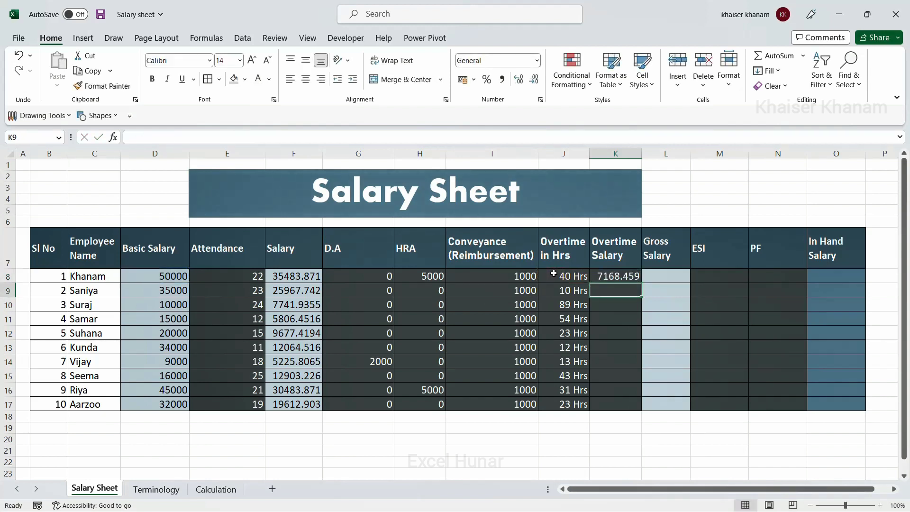
click(628, 276)
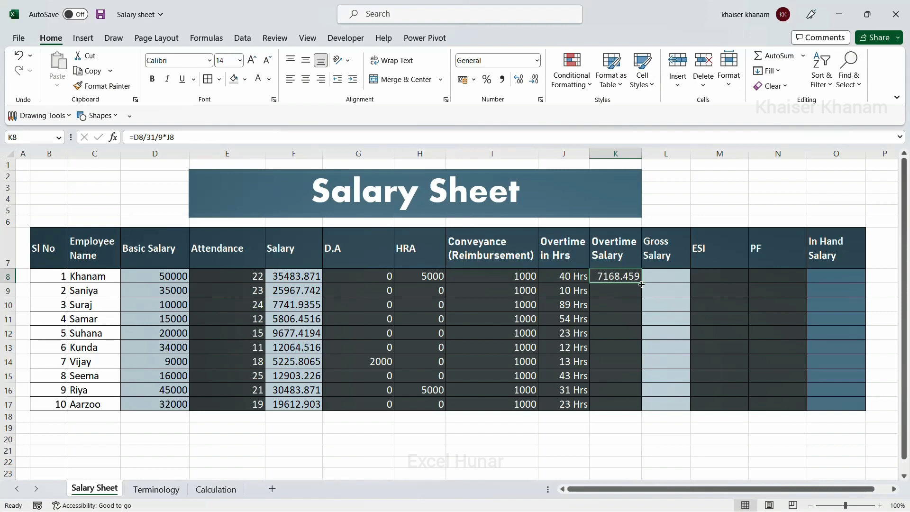
double_click(642, 283)
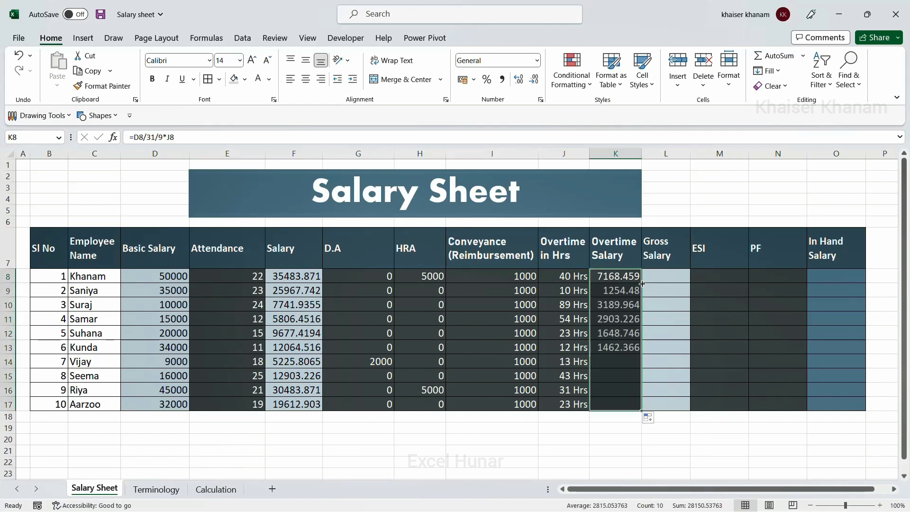
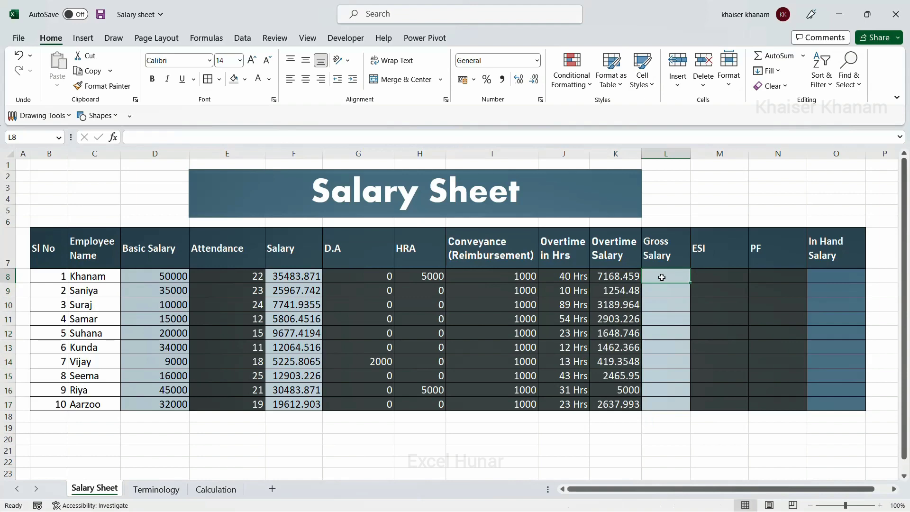
Check the Gross Salary description on the Terminology sheet
click(155, 489)
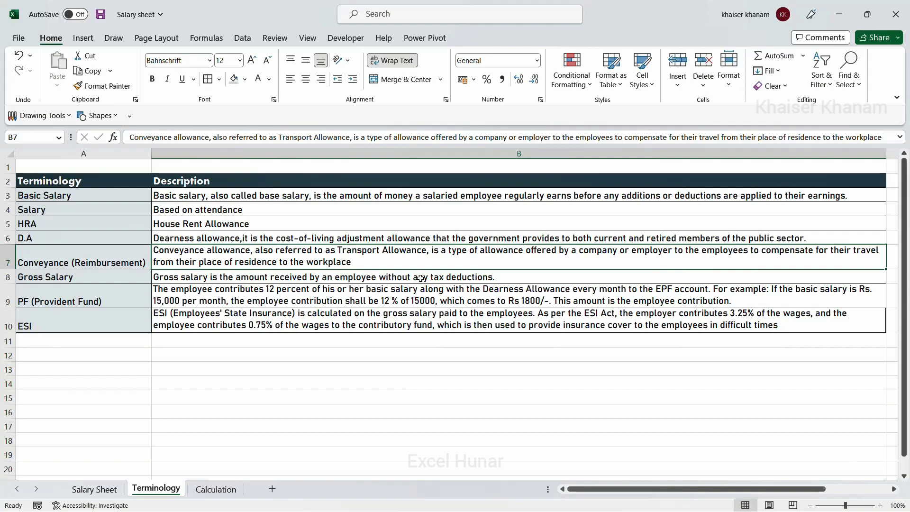
click(120, 300)
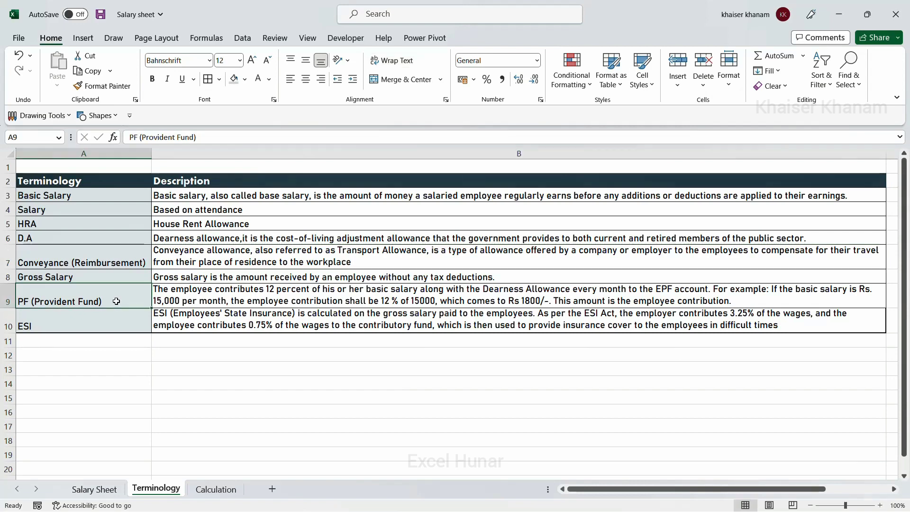
click(120, 277)
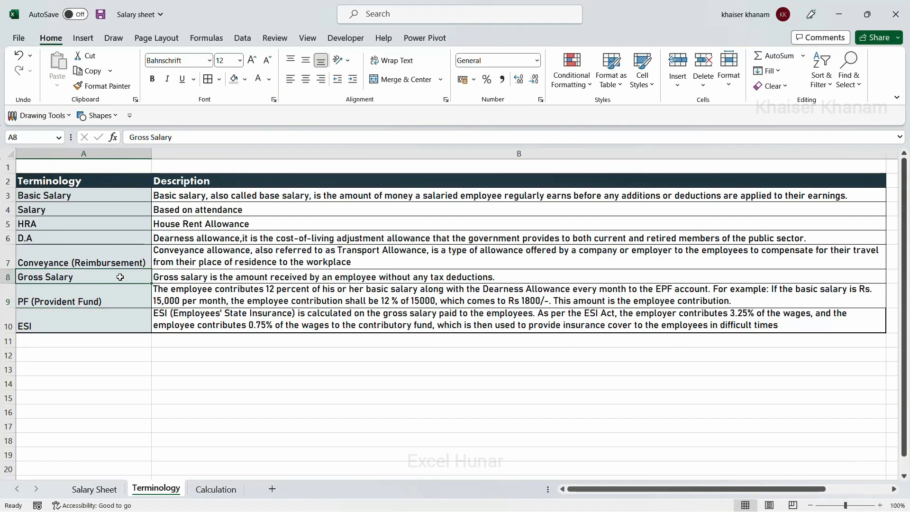
Check the Gross Salary formula on the Calculation sheet and return to the Salary Sheet
click(89, 489)
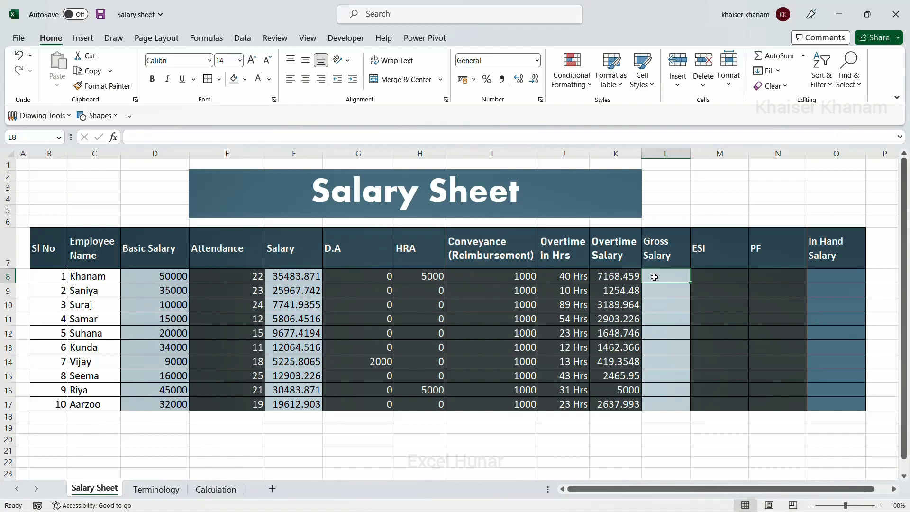
text(=)
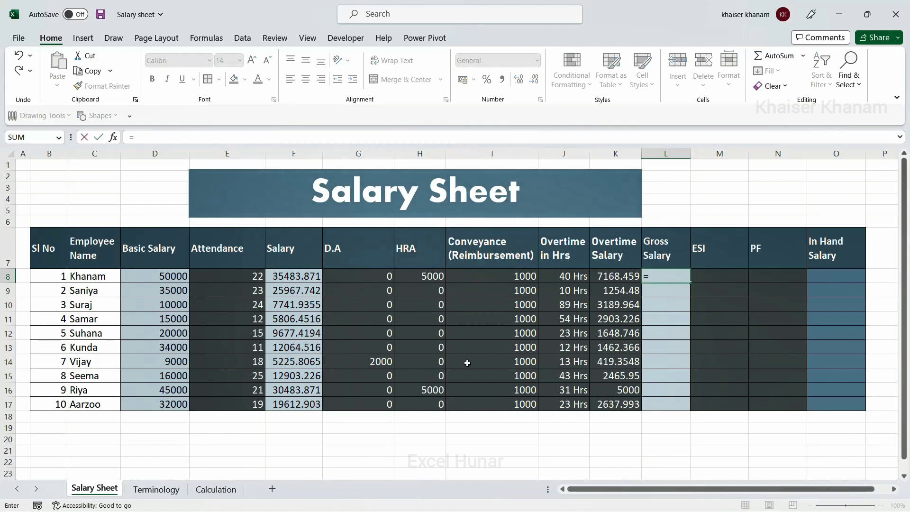
key(BackSpace)
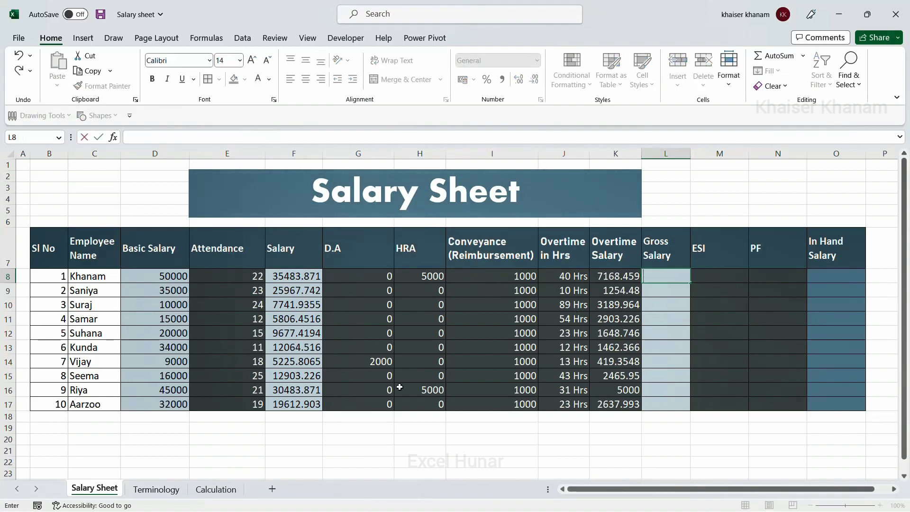
click(228, 489)
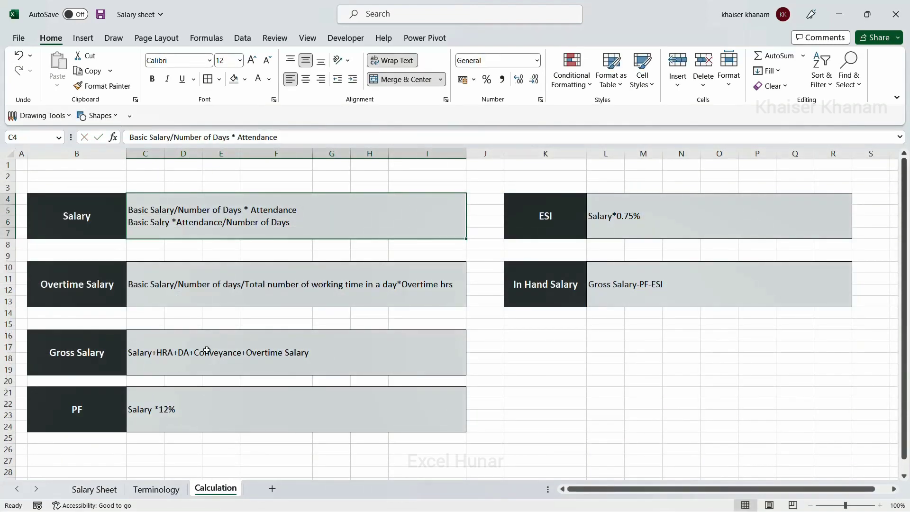
click(176, 342)
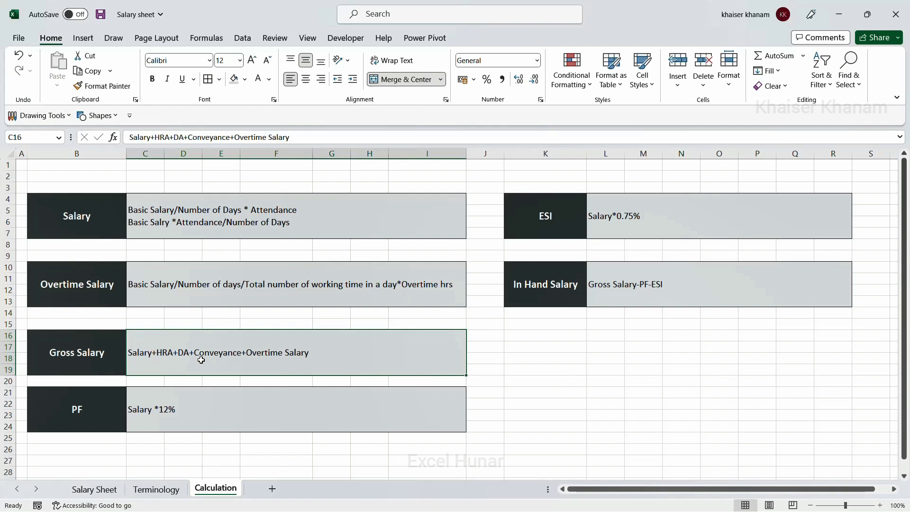
click(95, 489)
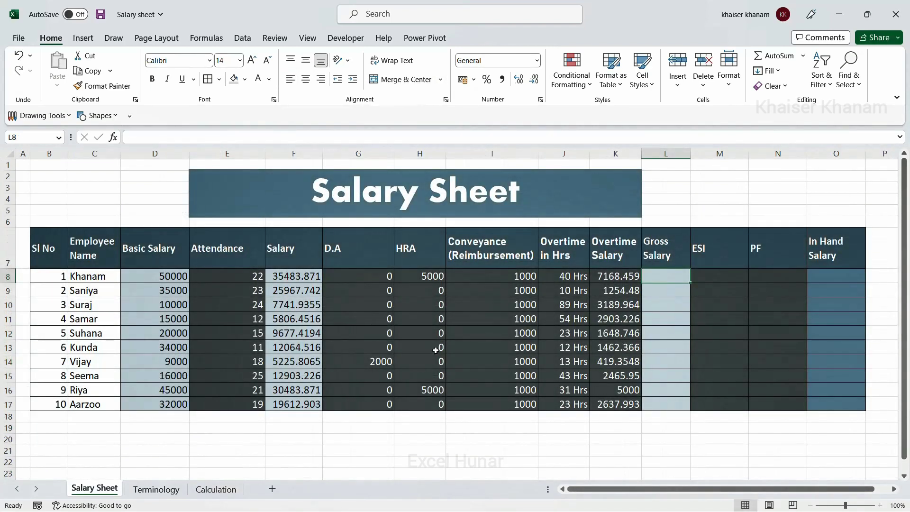
Enter the gross salary formula =F8+G8+H8+I8+K8 in L8 and fill it down to L17
text(=)
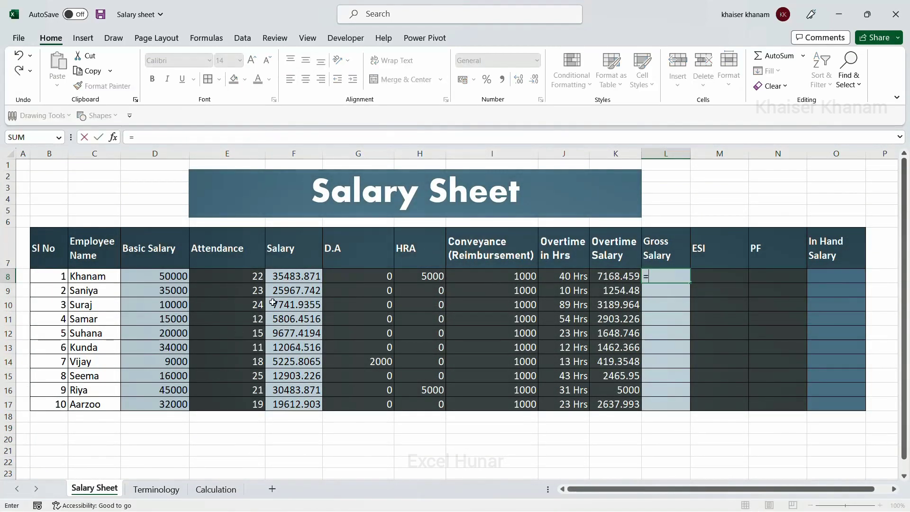
click(297, 282)
text(+)
click(350, 274)
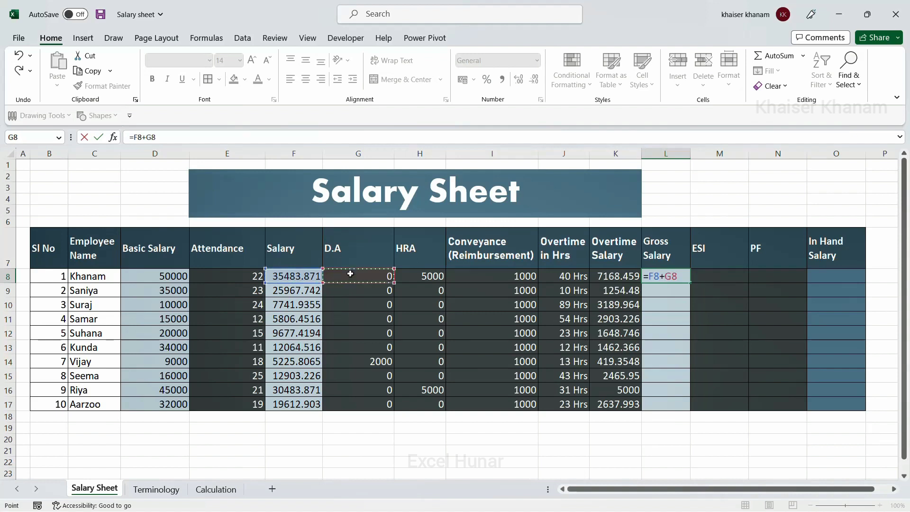
text(+)
click(408, 277)
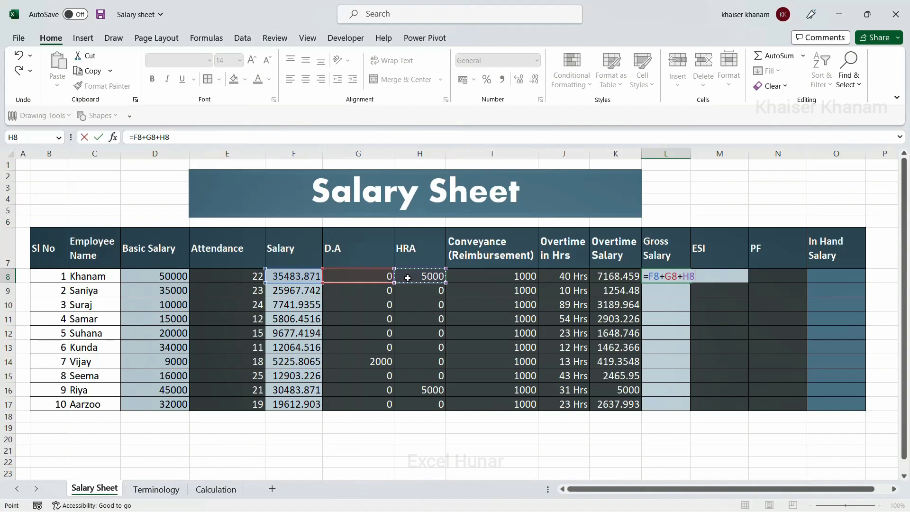
text(+)
click(468, 274)
text(+)
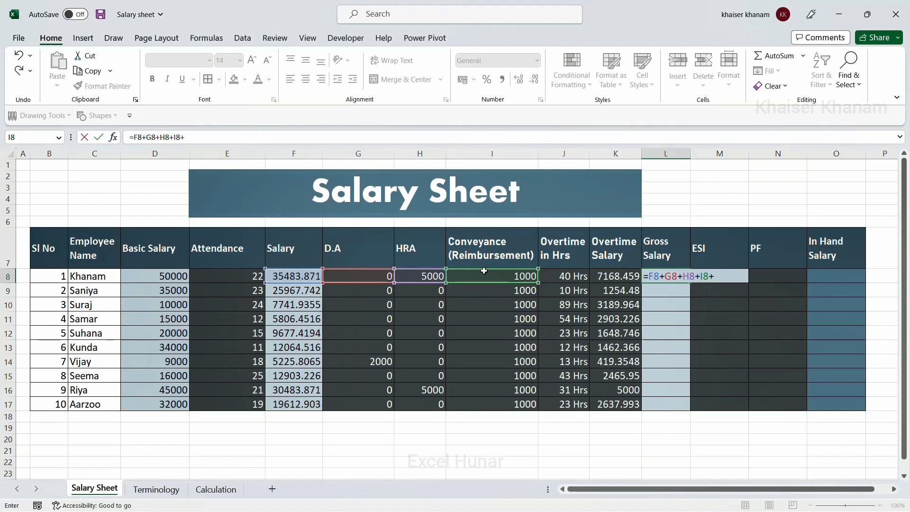
click(612, 277)
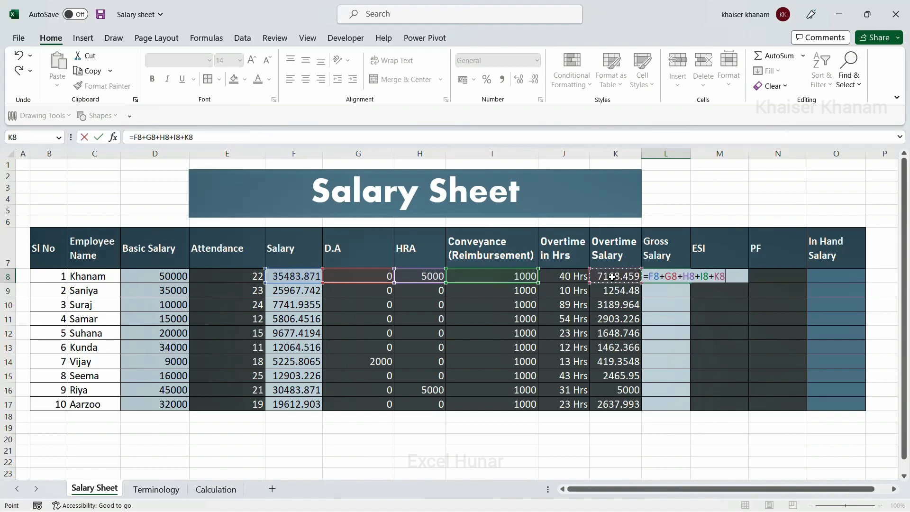
key(Return)
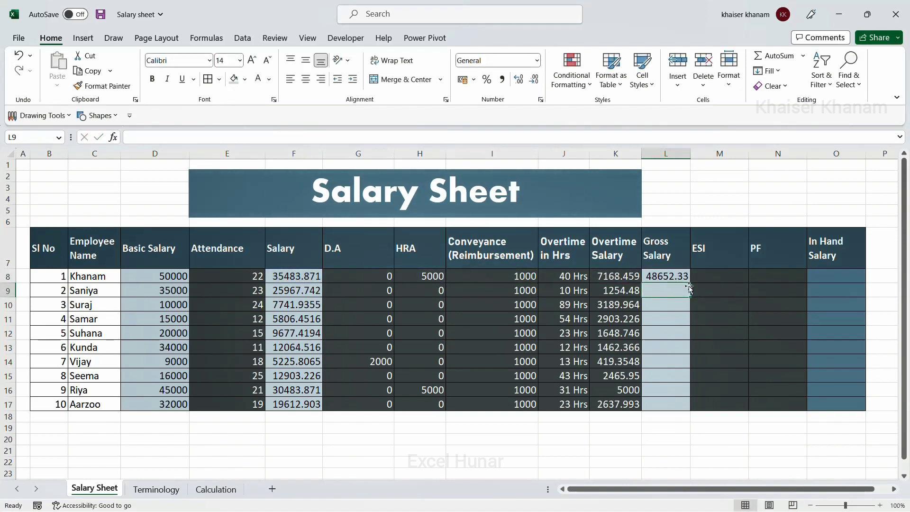
click(681, 276)
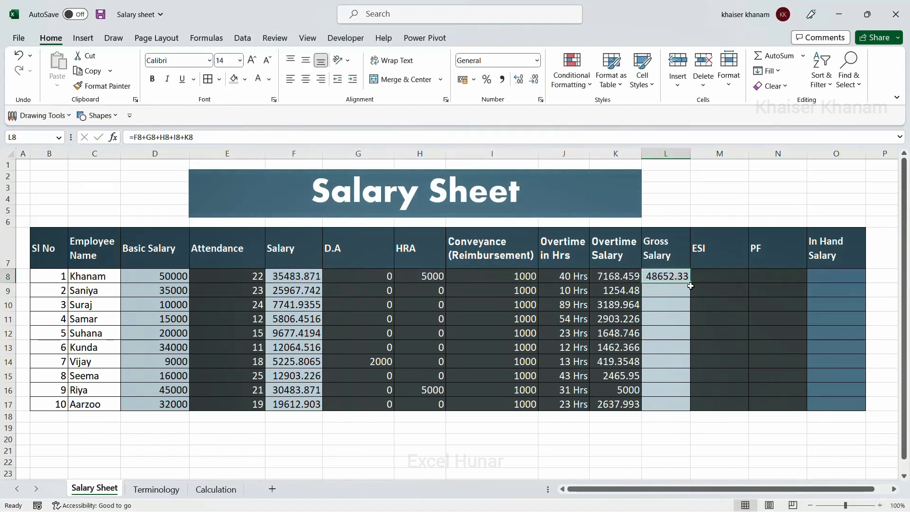
double_click(692, 282)
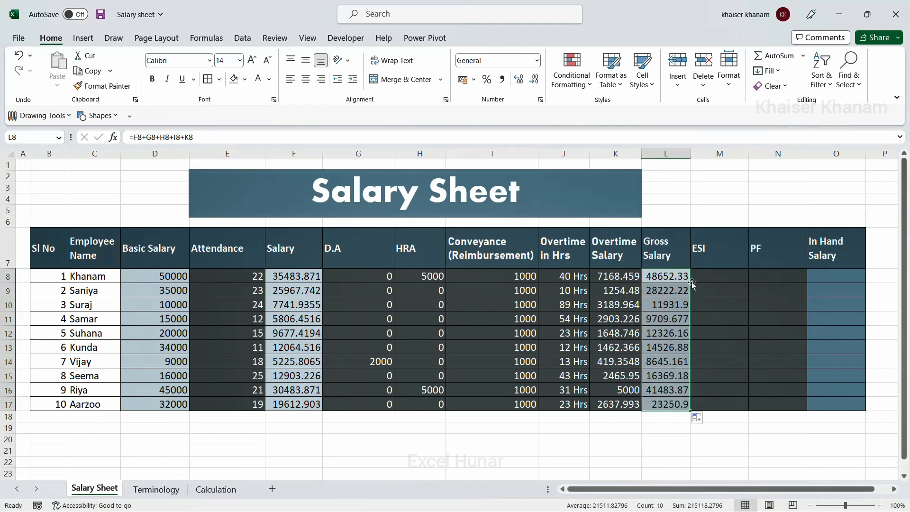
Check the ESI description on the Terminology sheet and change the ESI formula text on the Calculation sheet to Gross Salary*0.75%
click(717, 280)
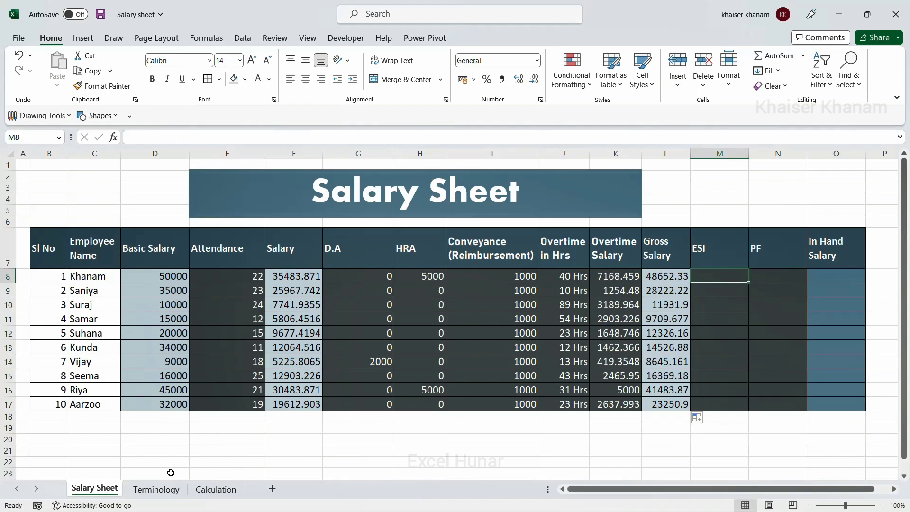
click(162, 485)
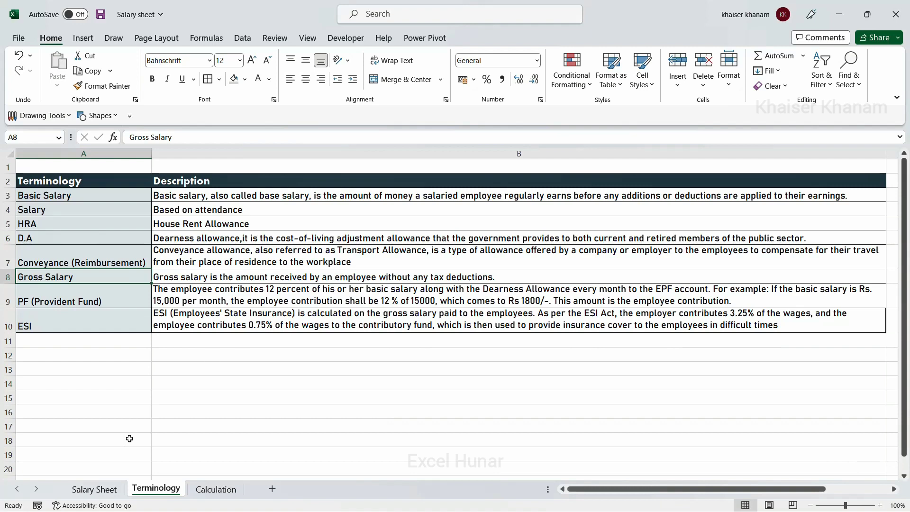
click(212, 491)
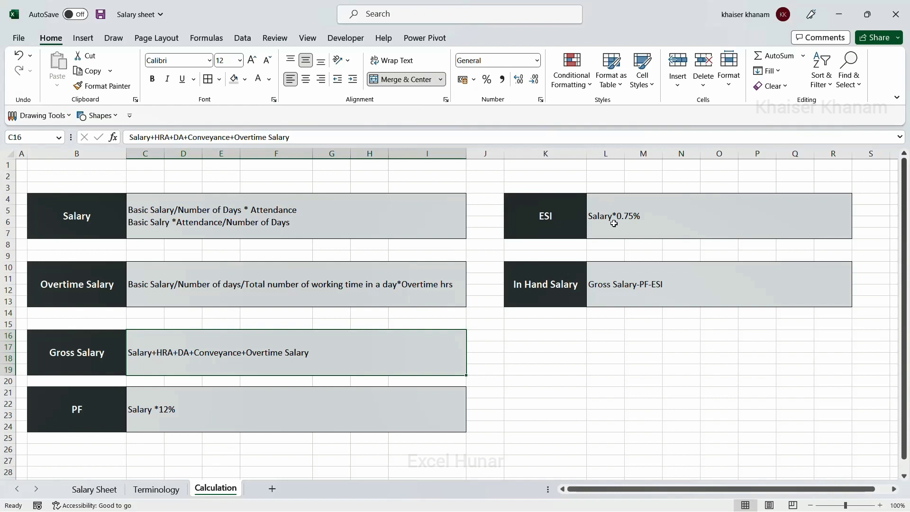
double_click(589, 216)
text(Gross)
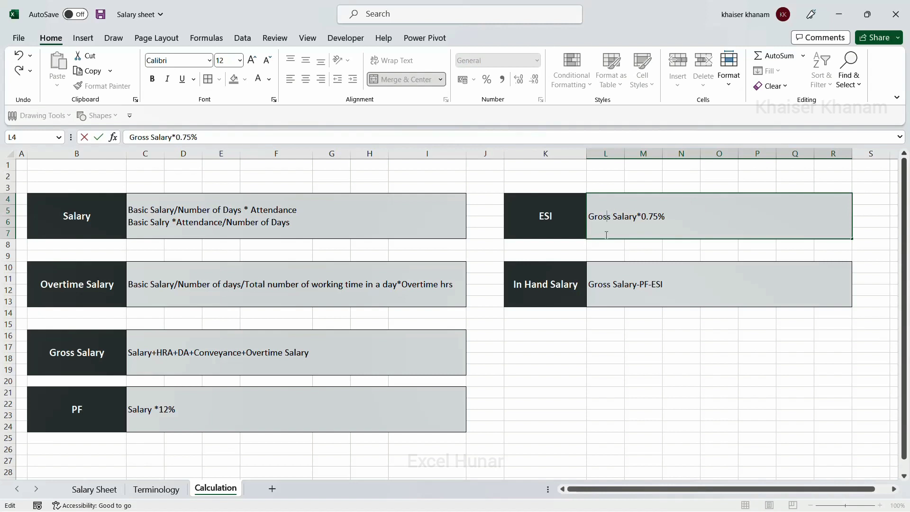
mouse_move(608, 242)
mouse_down()
mouse_move(621, 218)
mouse_move(634, 219)
mouse_up()
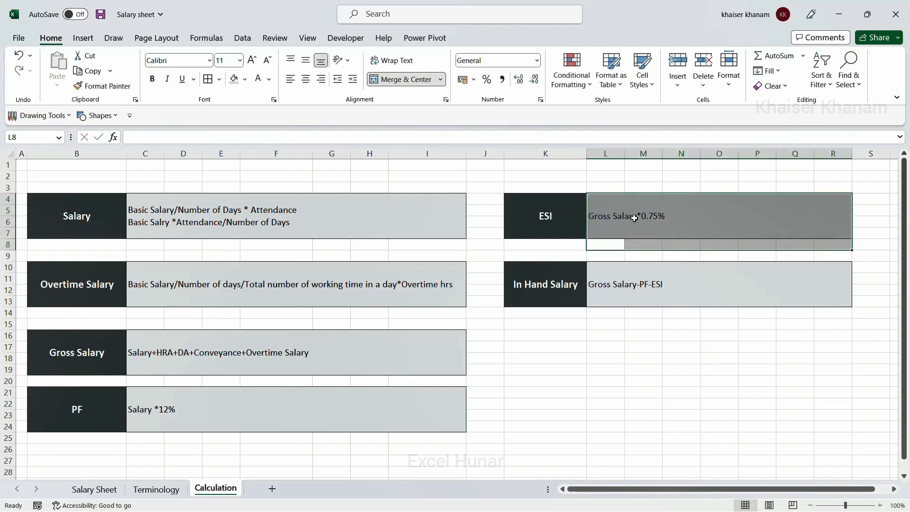
Enter the ESI formula =L8*0.75% in M8 of the Salary Sheet and fill it down to M17
click(95, 490)
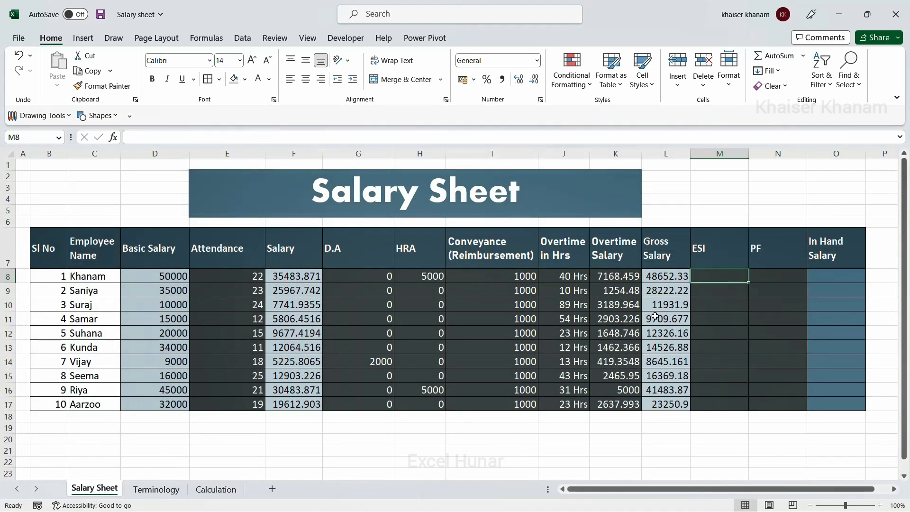
text(=)
click(661, 276)
text(*0.75)
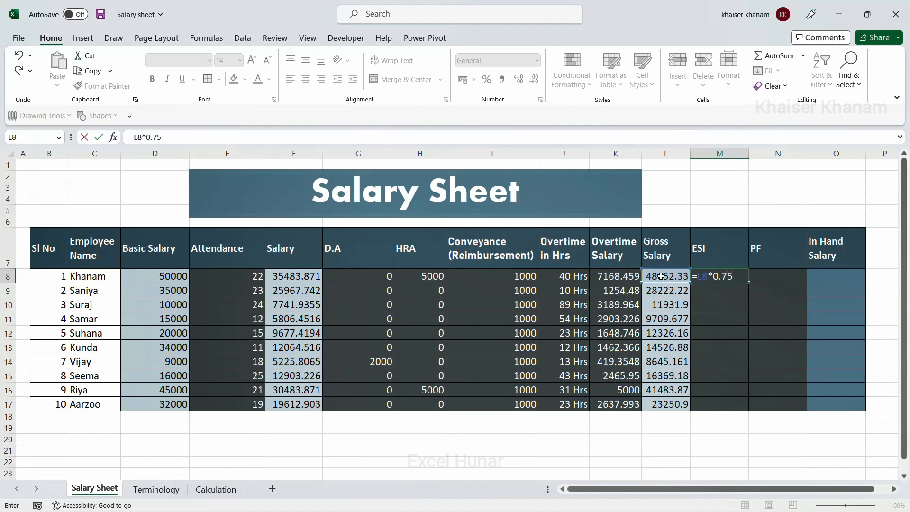
text(%)
key(Return)
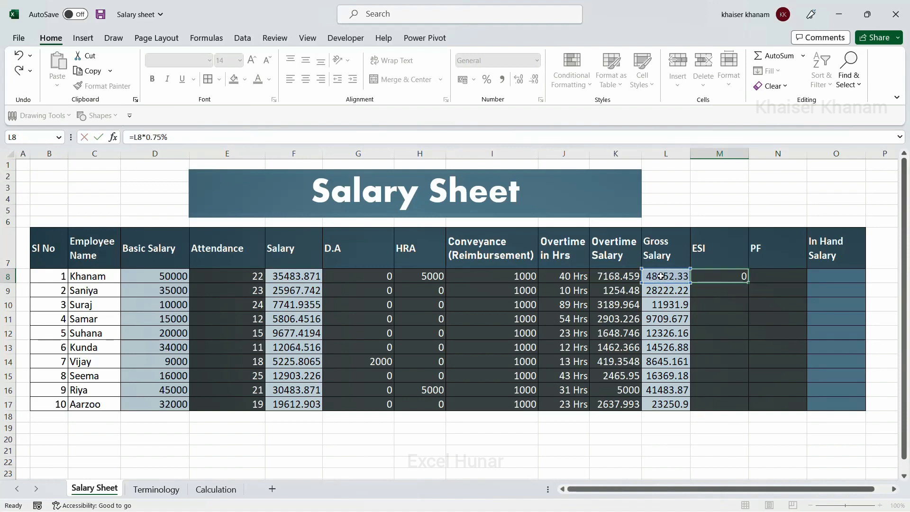
click(715, 274)
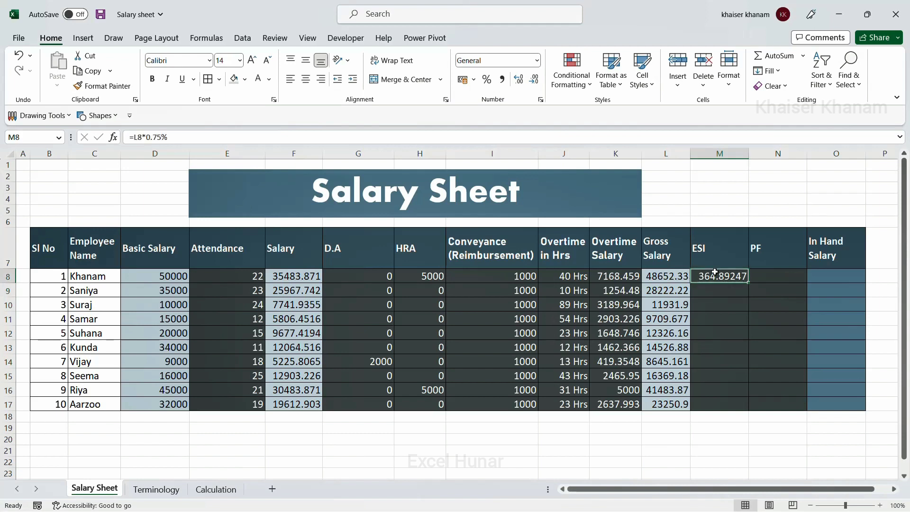
double_click(749, 280)
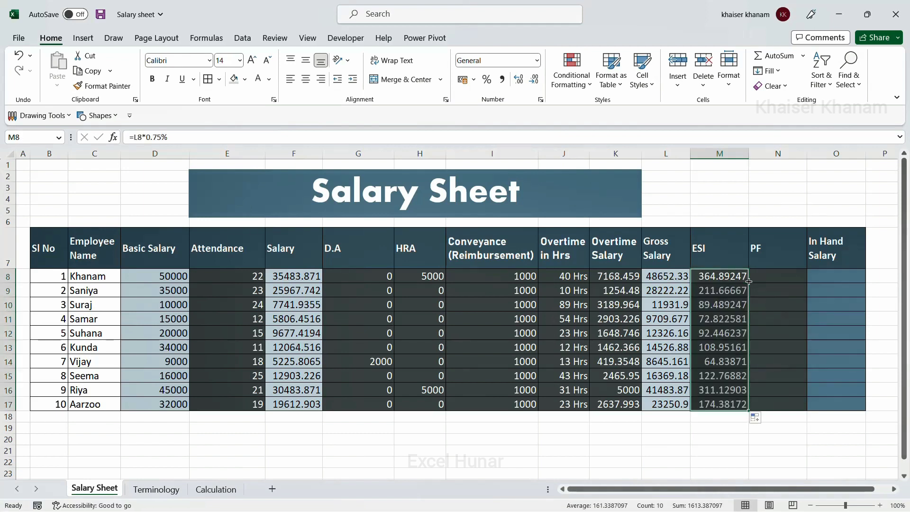
Check the PF (Provident Fund) description on the Terminology sheet and return to the Salary Sheet
click(766, 275)
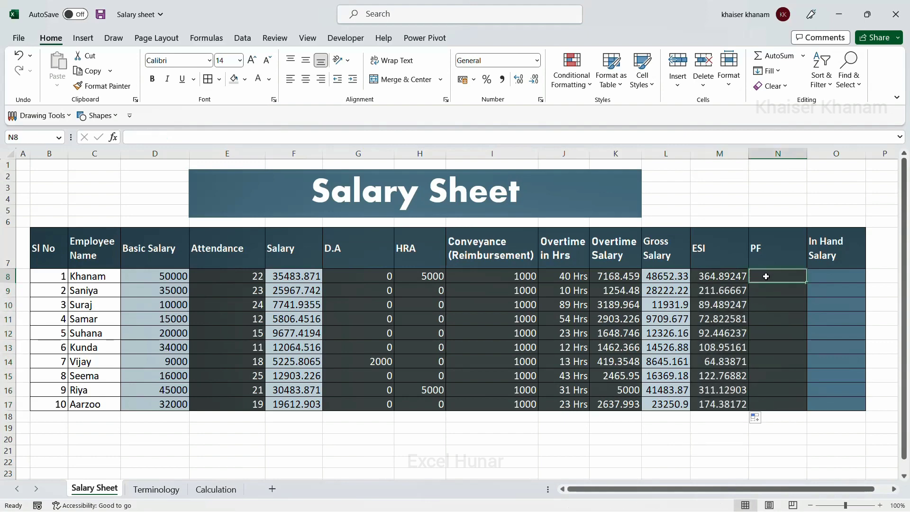
click(156, 490)
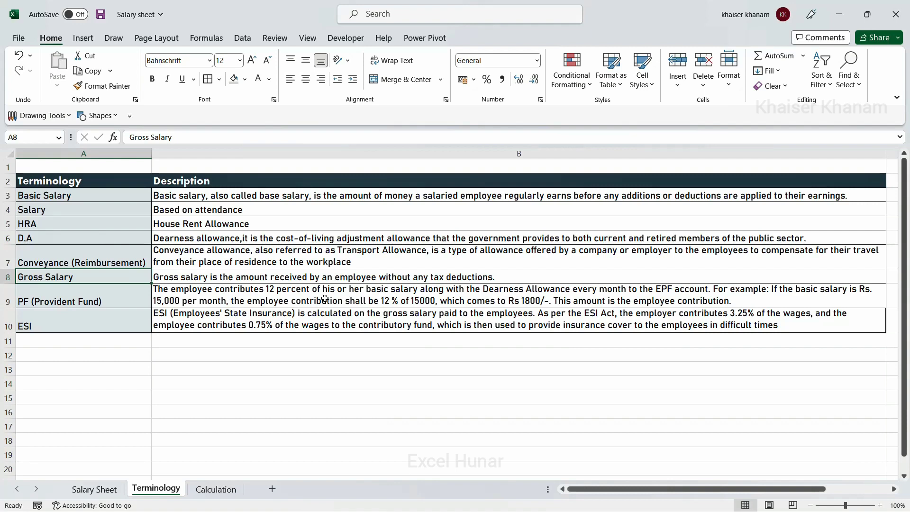
click(226, 297)
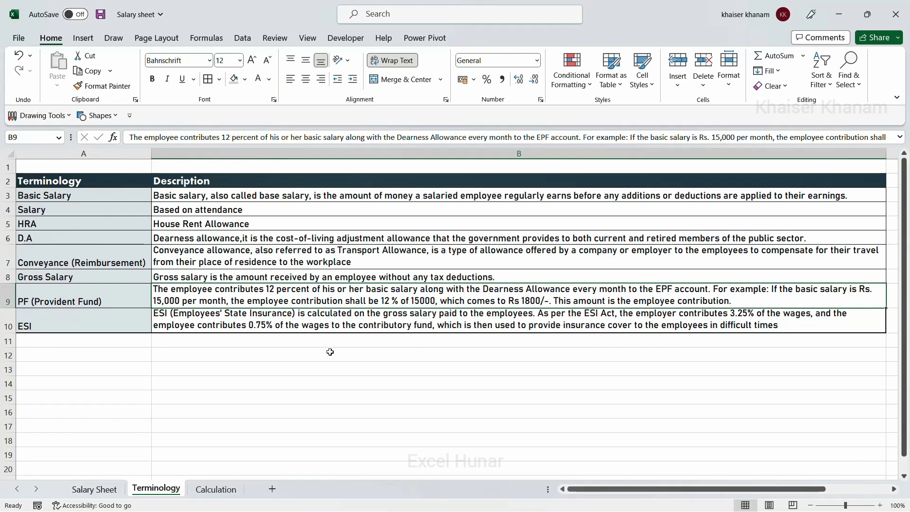
click(94, 489)
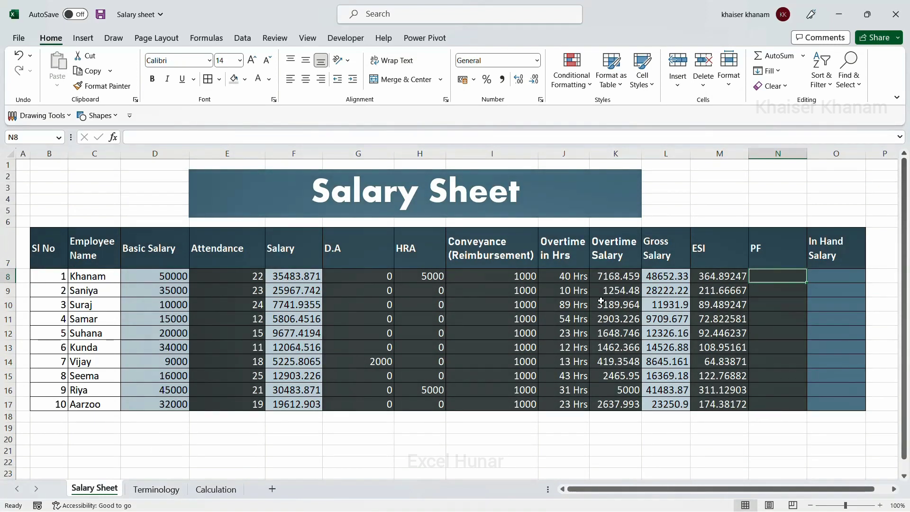
Enter the PF formula =L8*12% in N8 and fill it down to N17
text(=)
click(684, 276)
text(*12%)
key(Return)
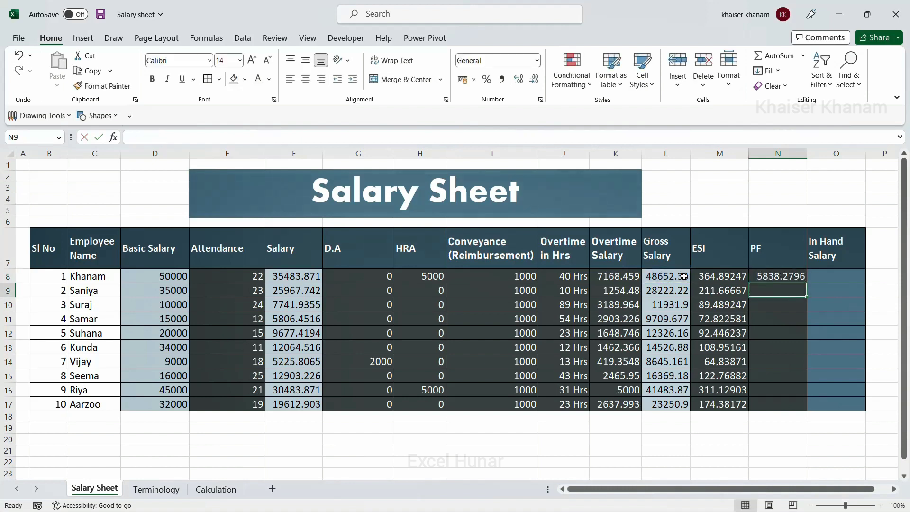
click(764, 275)
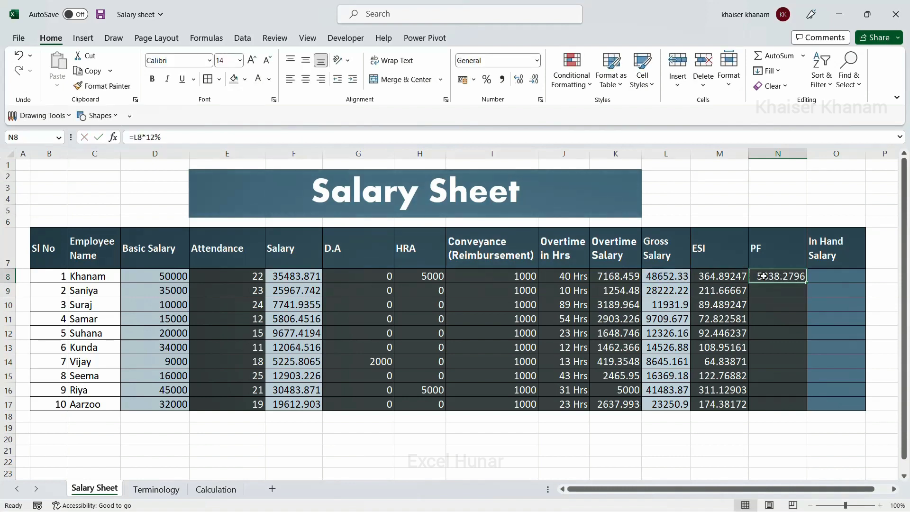
double_click(806, 285)
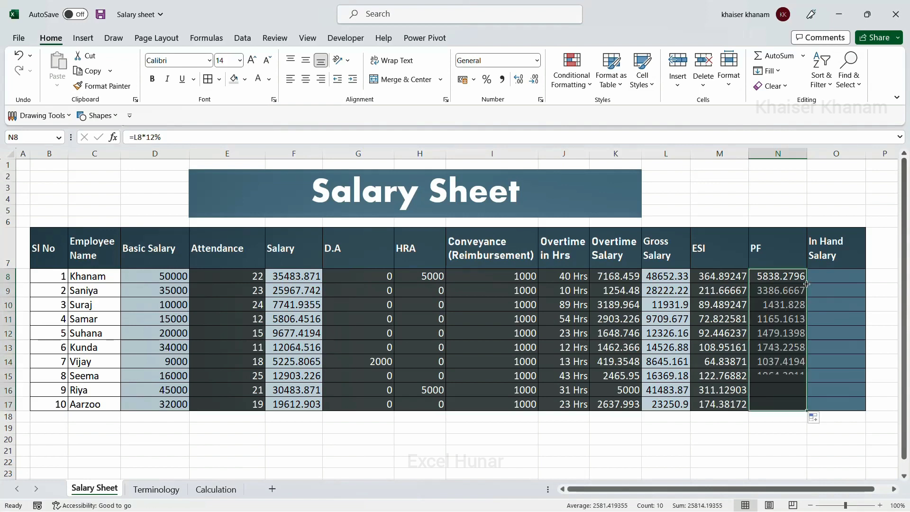
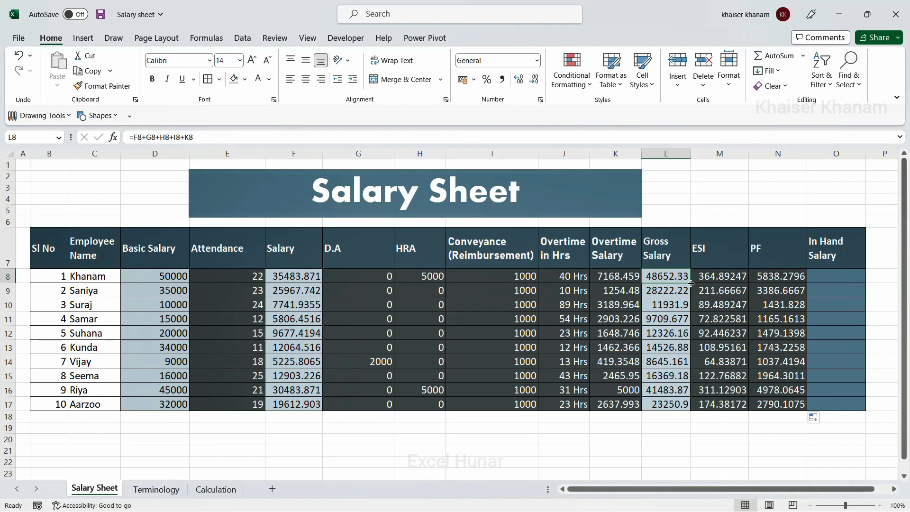
Review the ESI and PF formulas in M8 and N8 and select the first In Hand Salary cell, O8
click(715, 281)
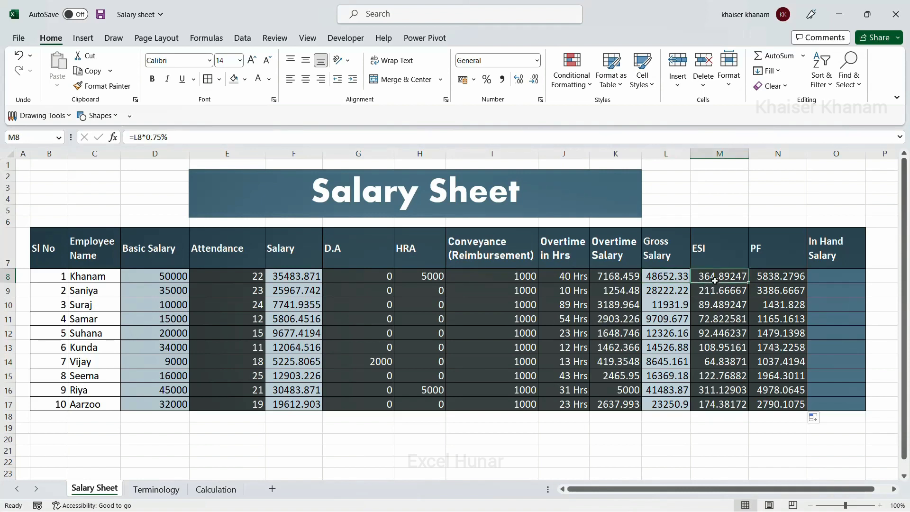
click(772, 277)
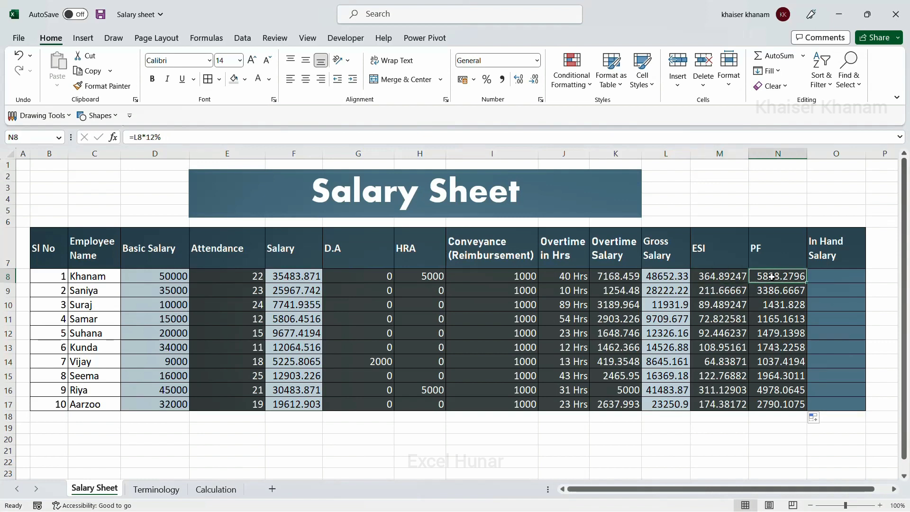
click(831, 279)
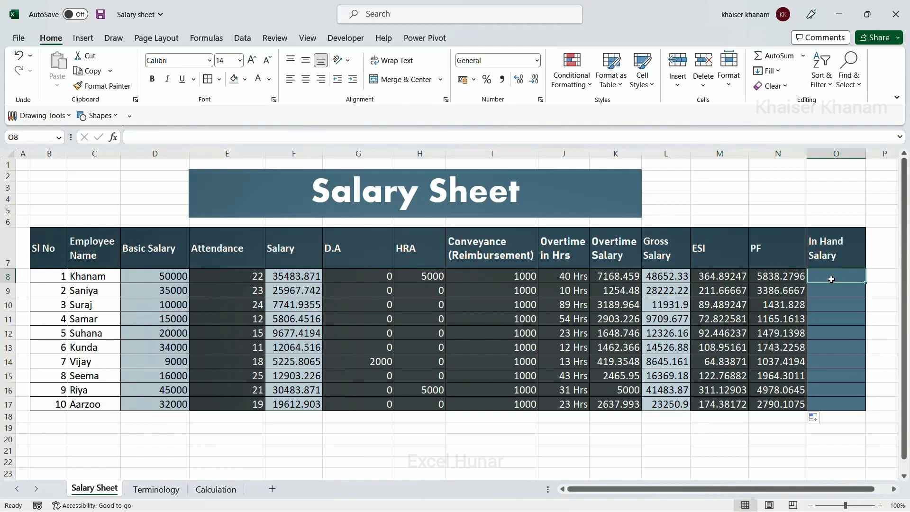
Enter the In Hand Salary formula =L8-M8-N8 in O8 to subtract ESI and PF from the gross salary
text(=)
click(681, 276)
text(-)
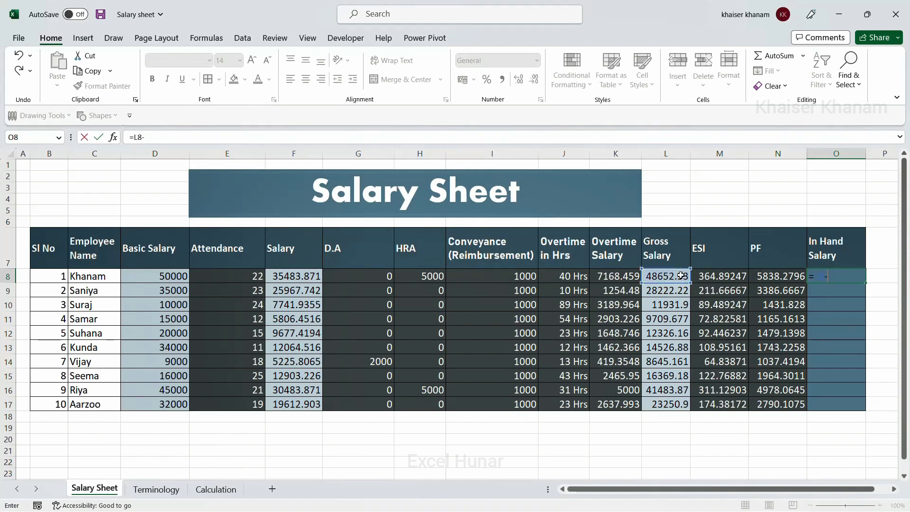
click(717, 280)
text(-)
click(761, 279)
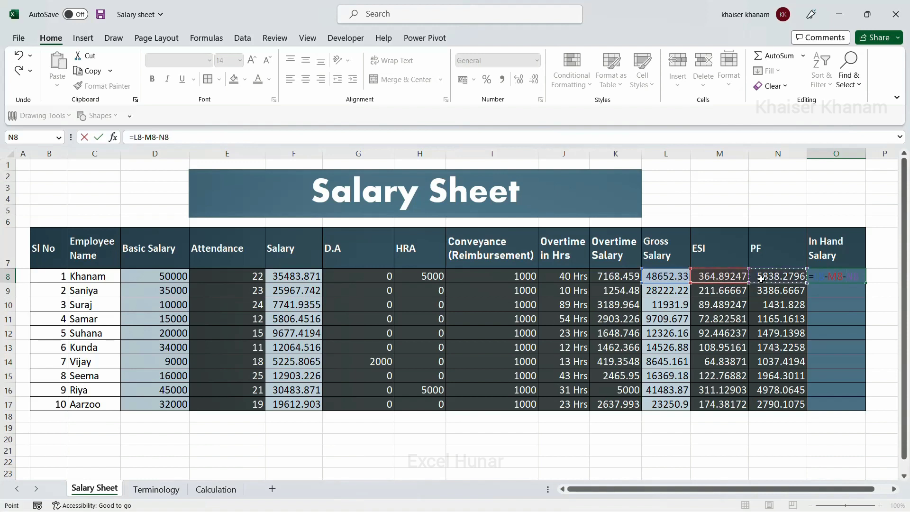
key(Return)
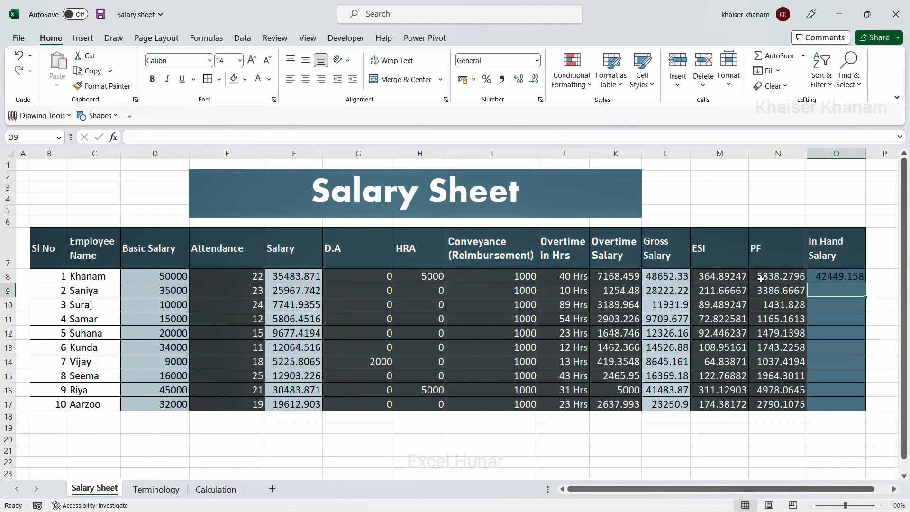
Fill the In Hand Salary formula from O8 down to O17 and make the filled cells' text white
click(851, 279)
double_click(866, 285)
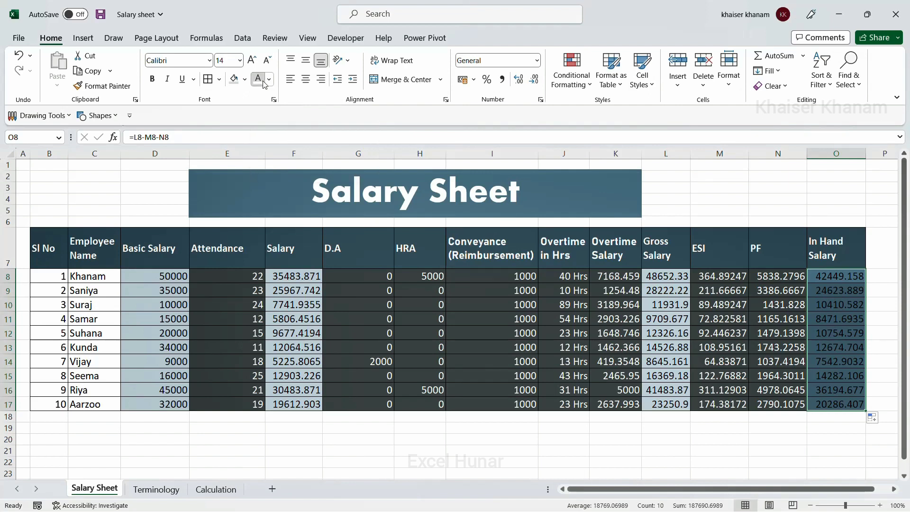
click(516, 303)
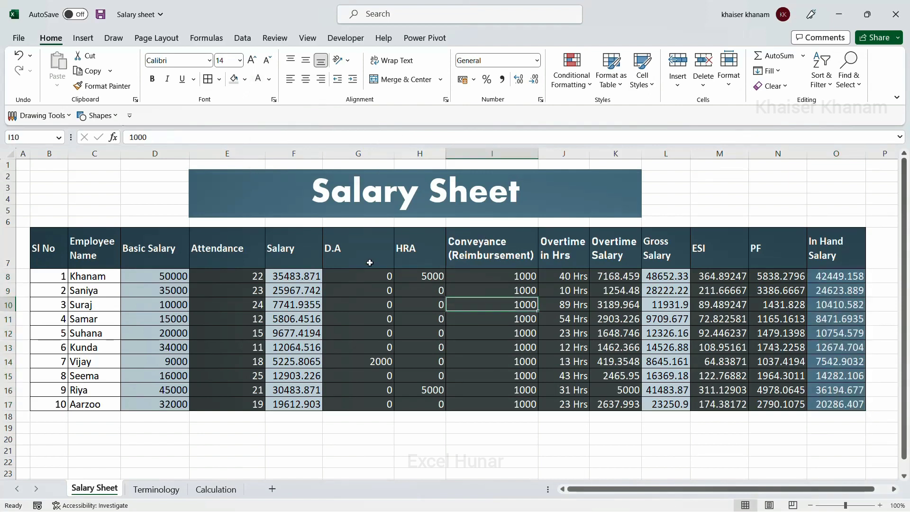
Format D8:D17, F8:I17 and K8:O17 together as Currency with the ₹ symbol and 0 decimal places
drag(171, 278, 177, 408)
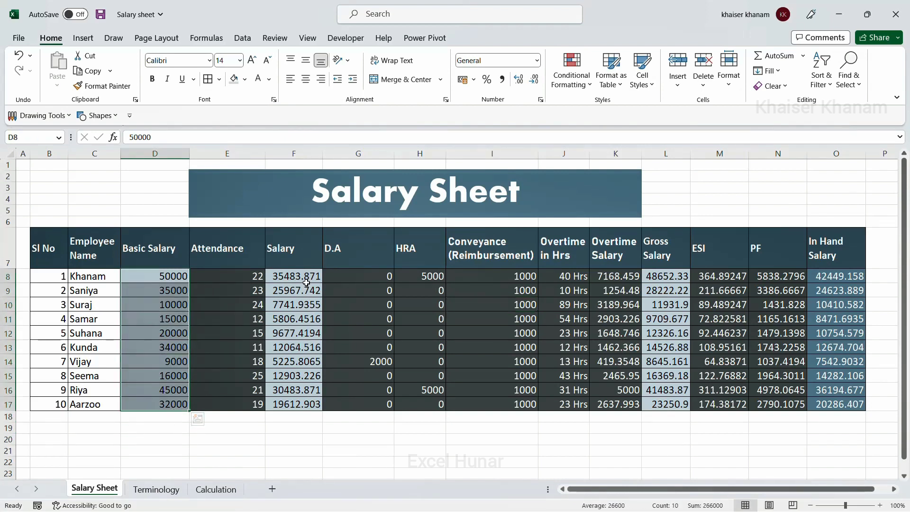
drag(306, 276, 318, 397)
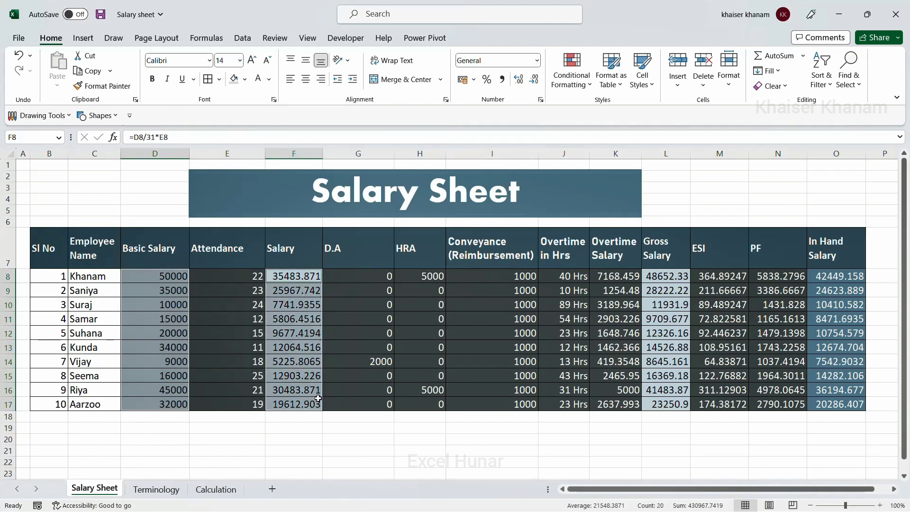
drag(392, 282, 519, 405)
ctrl+drag(617, 276, 618, 404)
ctrl+drag(666, 276, 844, 404)
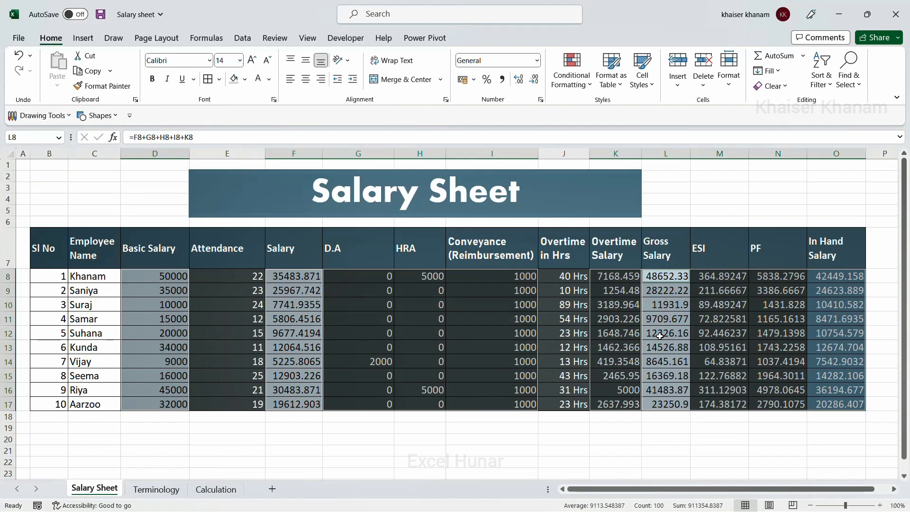
right_click(660, 336)
click(701, 448)
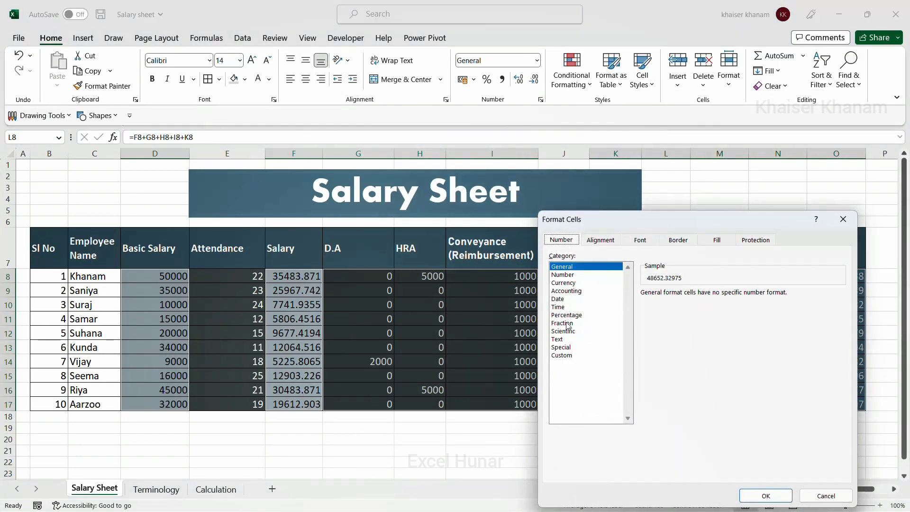
click(575, 284)
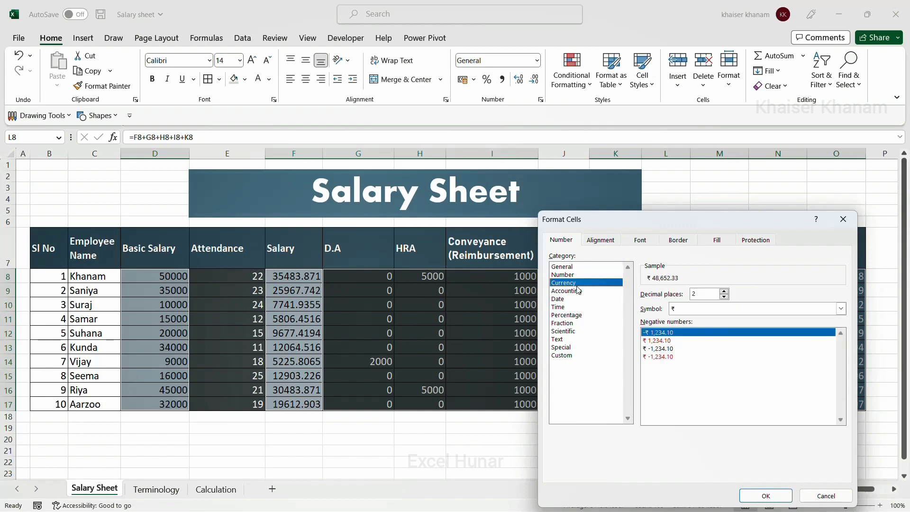
double_click(706, 293)
text(0)
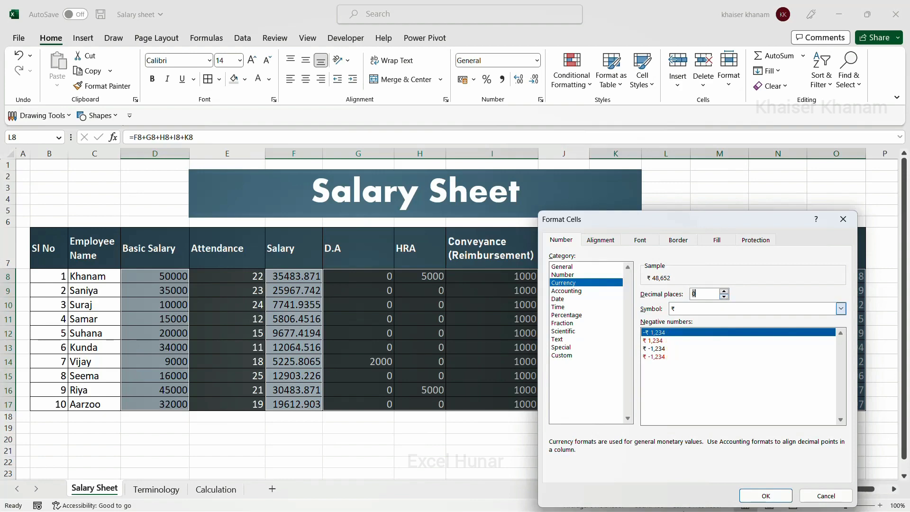
click(755, 495)
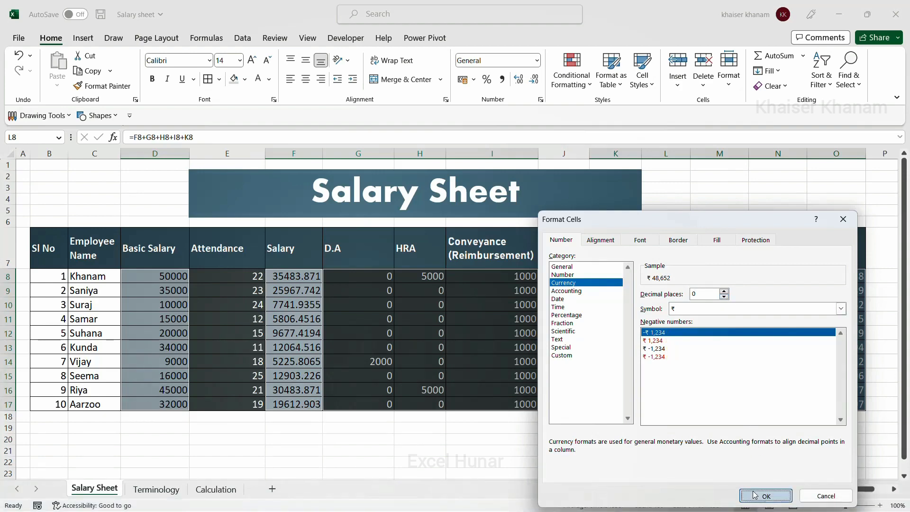
click(670, 450)
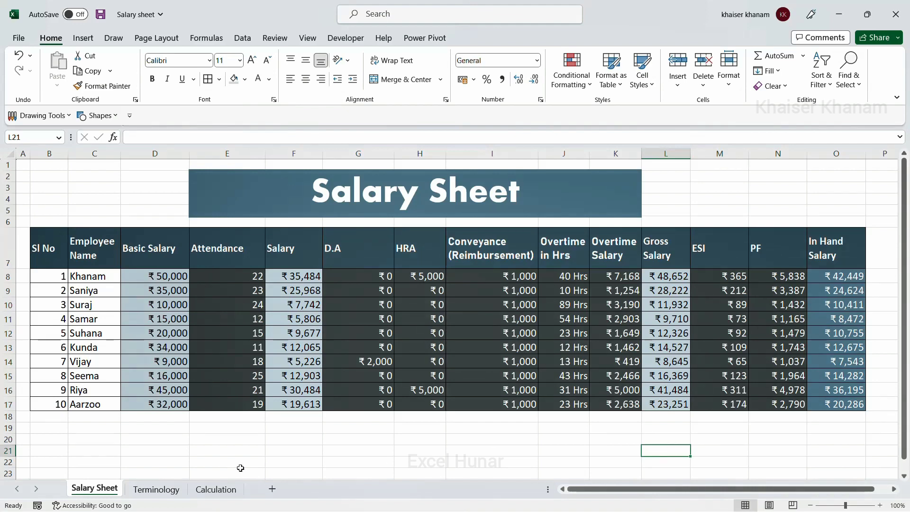
Review the Terminology sheet and the formulas on the Calculation sheet, including Gross Salary, and return to the Salary Sheet
click(167, 494)
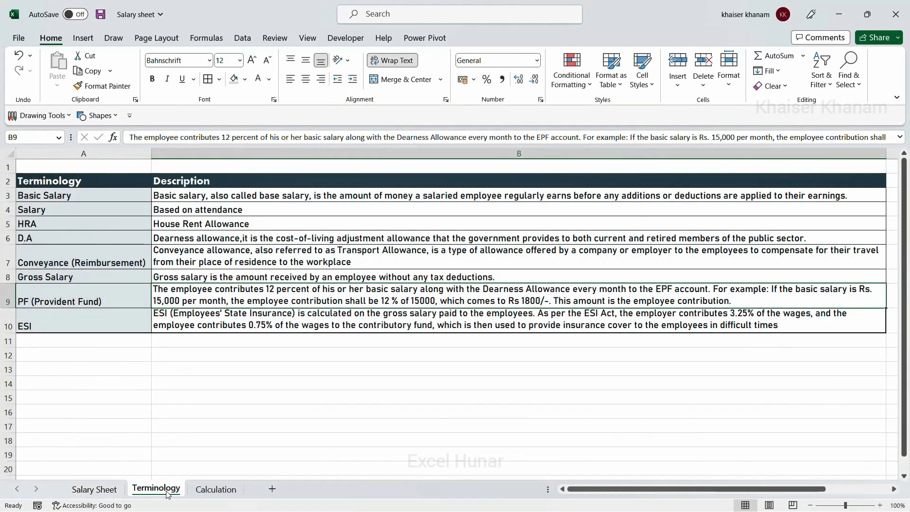
click(215, 492)
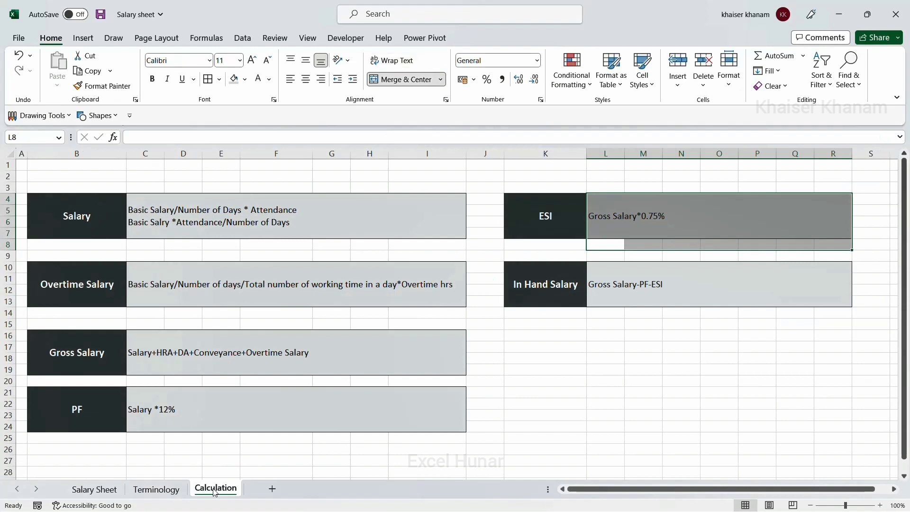
click(420, 346)
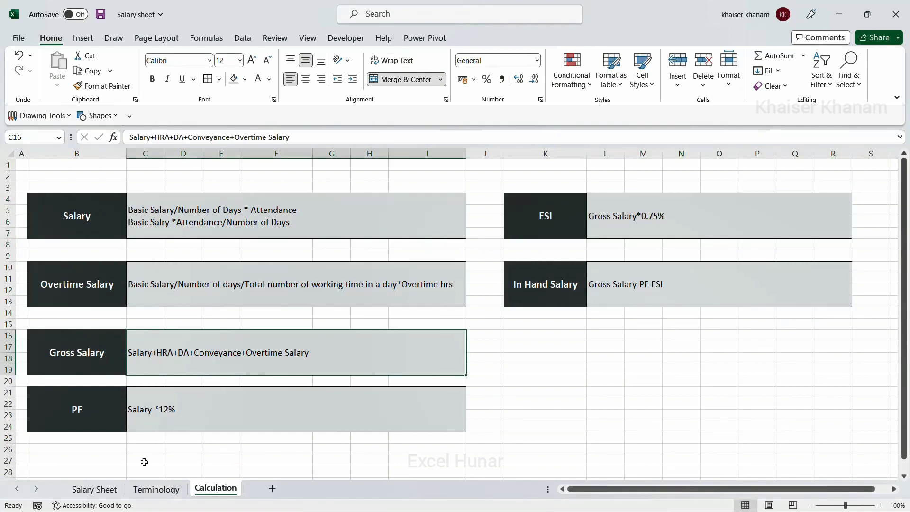
click(104, 488)
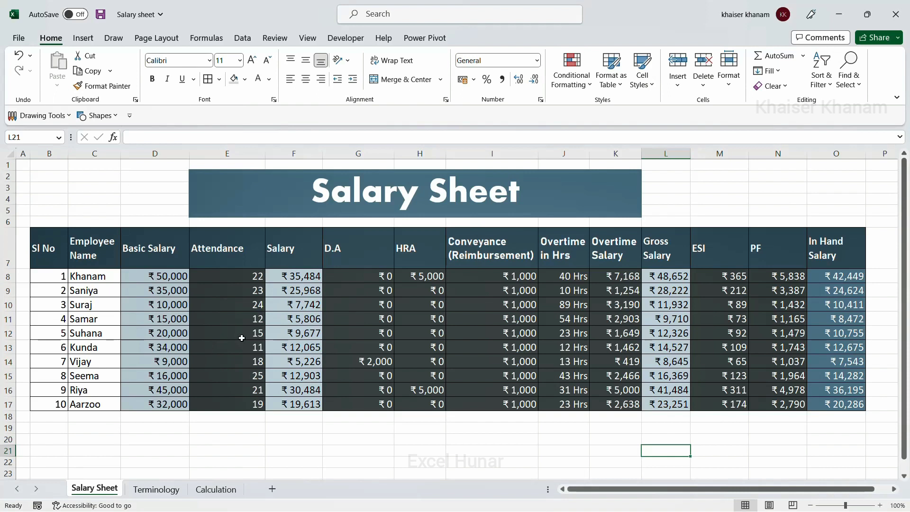